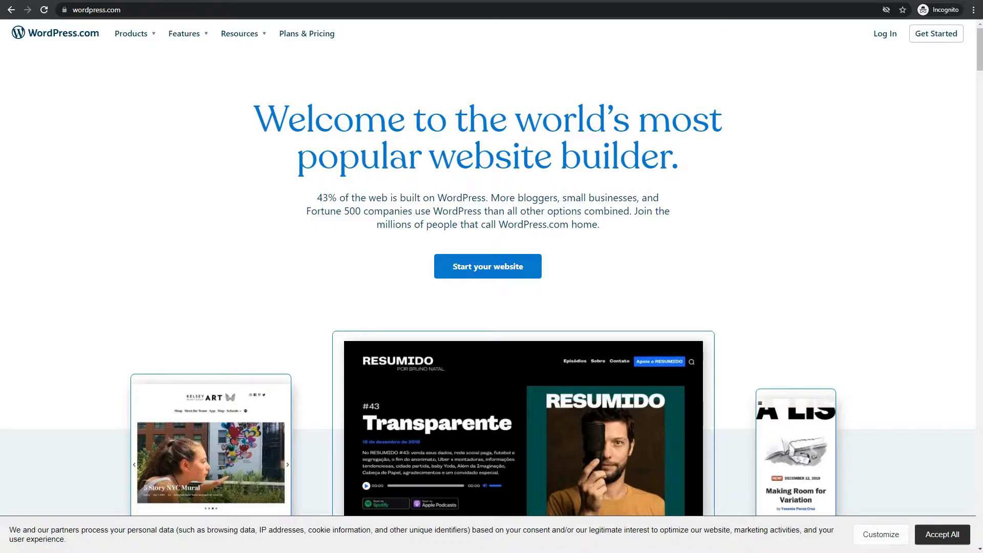
- In a new Incognito tab, search Google for 'laragon', accept cookies, and open laragon.org
key(ctrl+t)
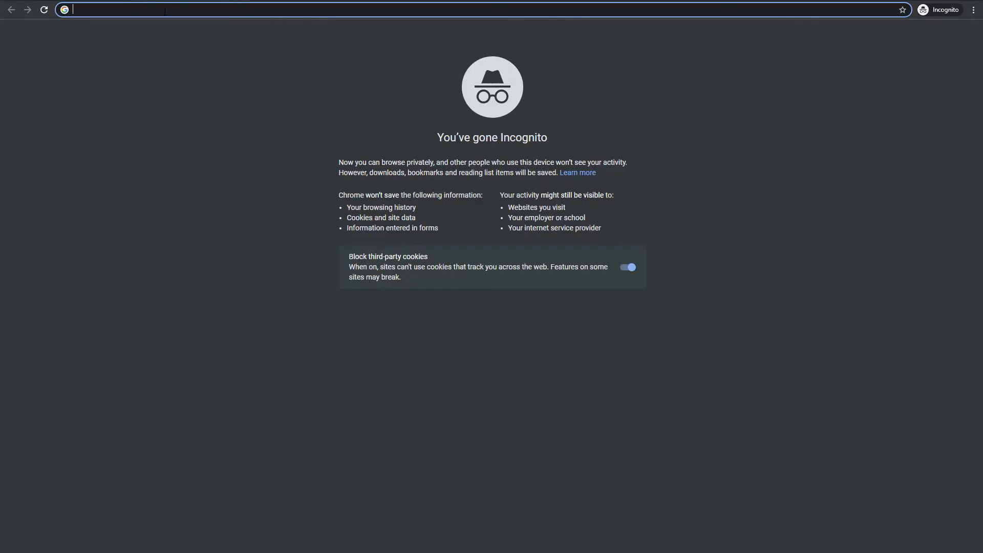
text(laragon)
key(Return)
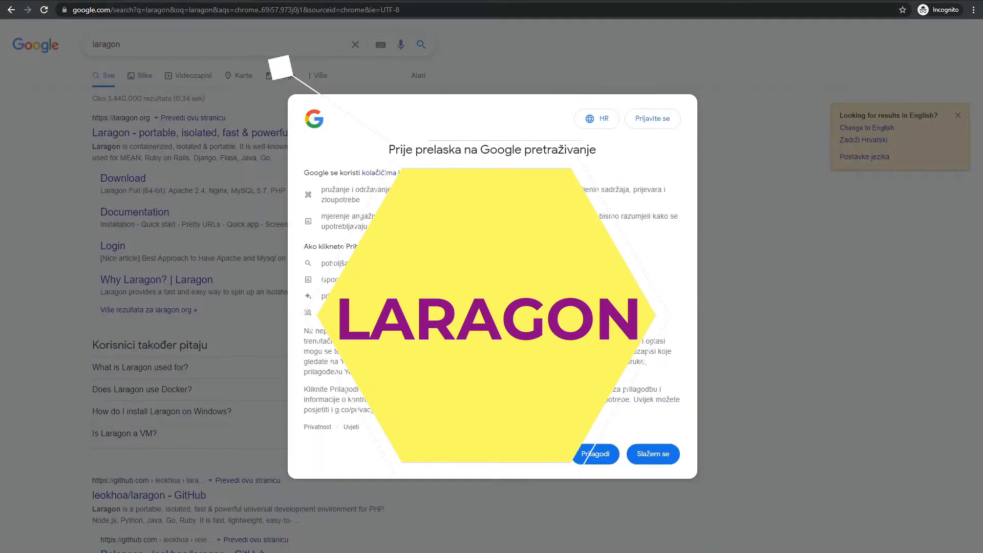
click(653, 454)
click(144, 135)
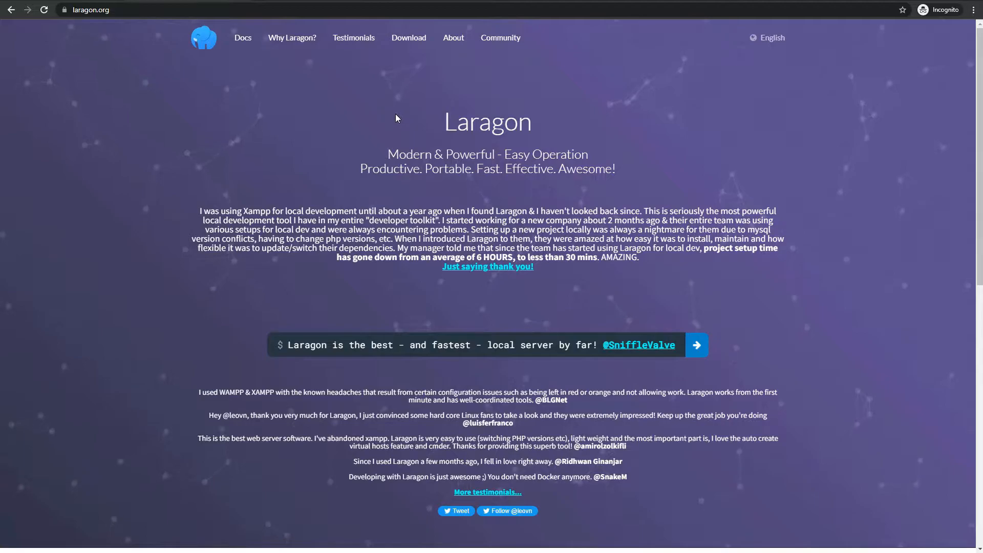
- Go to Laragon's Download page and highlight the Edition section and the Full edition's components
scroll(400, 142, down, 10)
scroll(408, 148, up, 10)
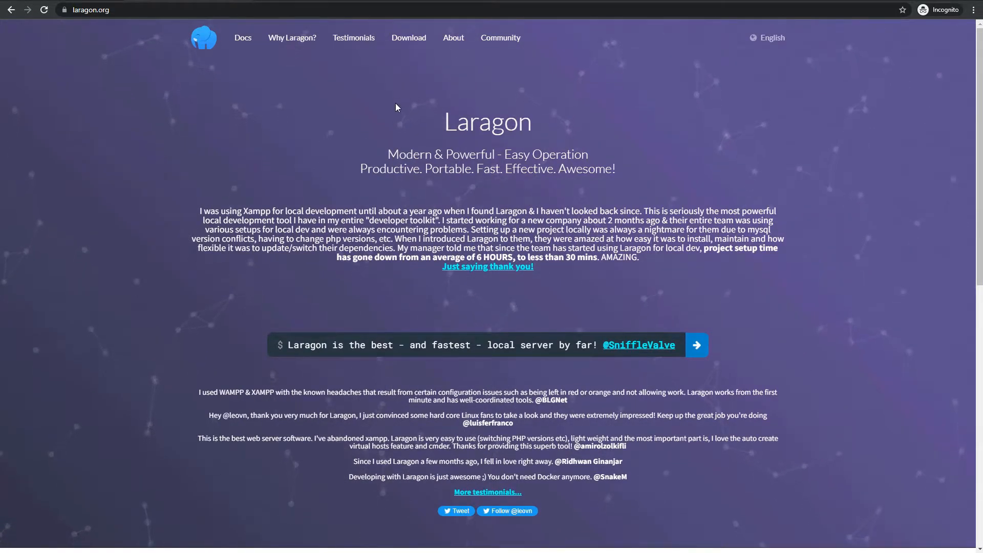
click(404, 44)
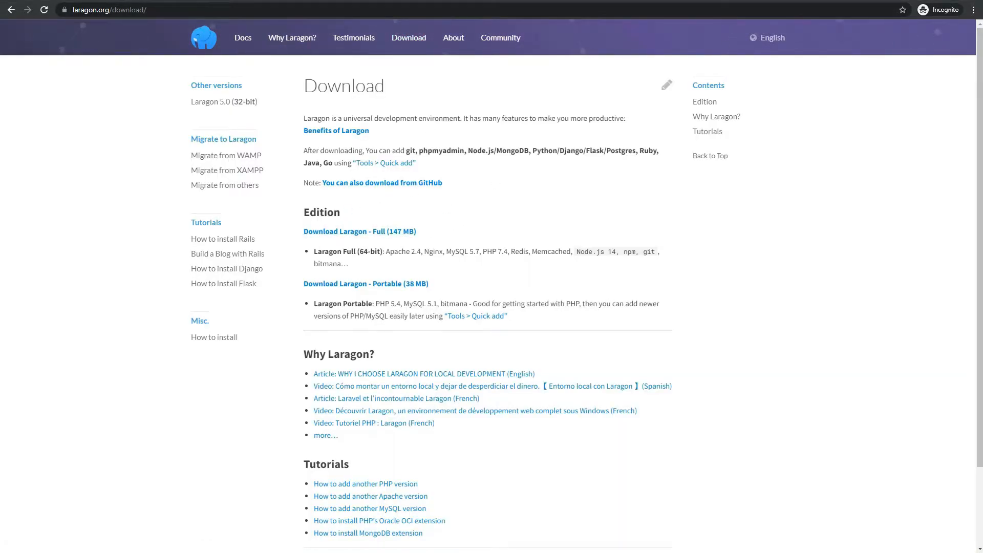
mouse_move(295, 198)
mouse_down()
mouse_move(435, 281)
mouse_move(676, 288)
mouse_up()
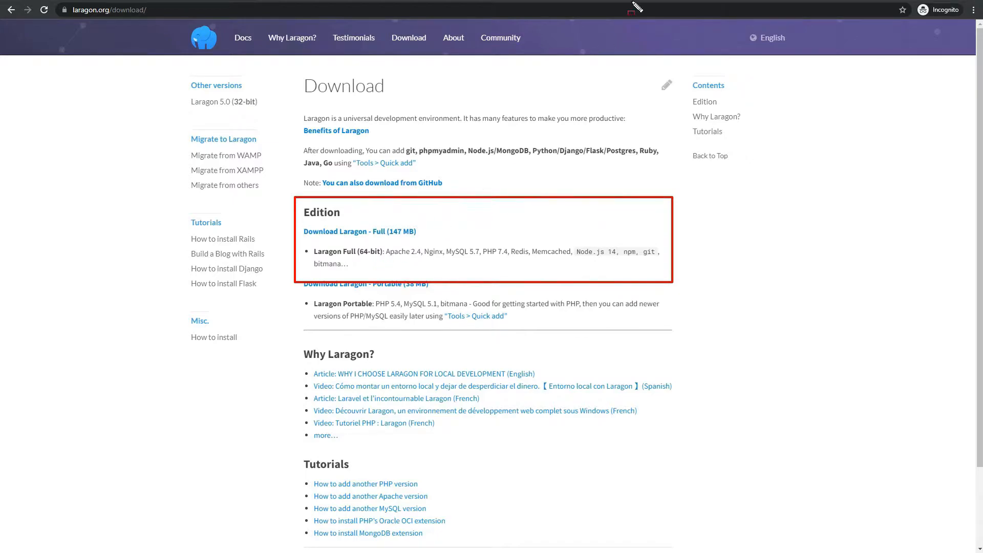
key(Escape)
drag(387, 253, 658, 259)
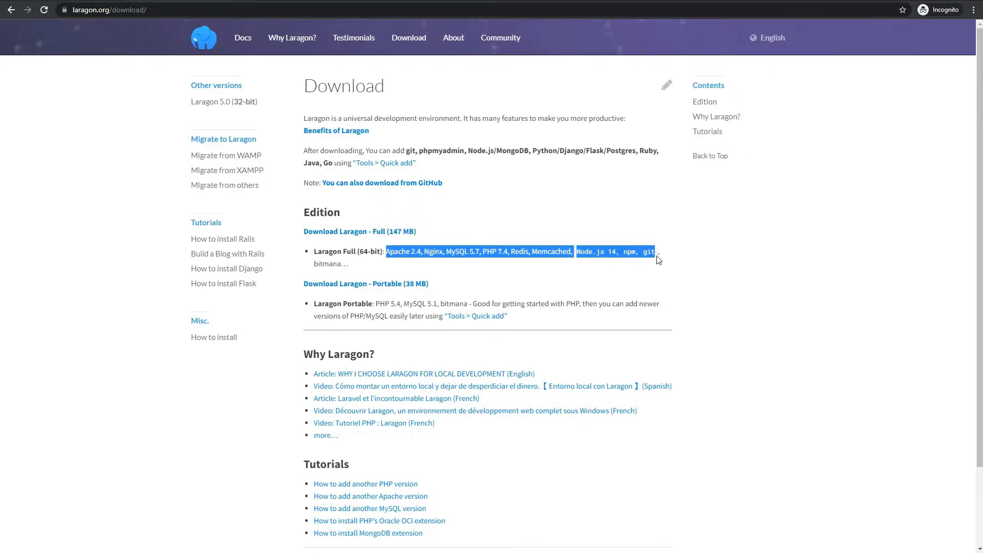
click(533, 271)
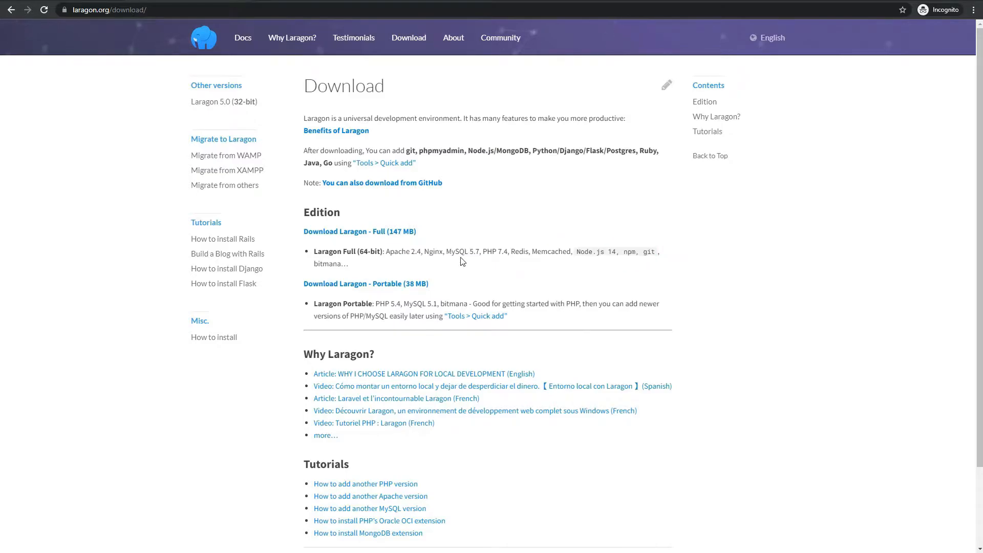
- Download the Full (147 MB) laragon-wamp.exe, run it, and close the English language prompt
click(345, 235)
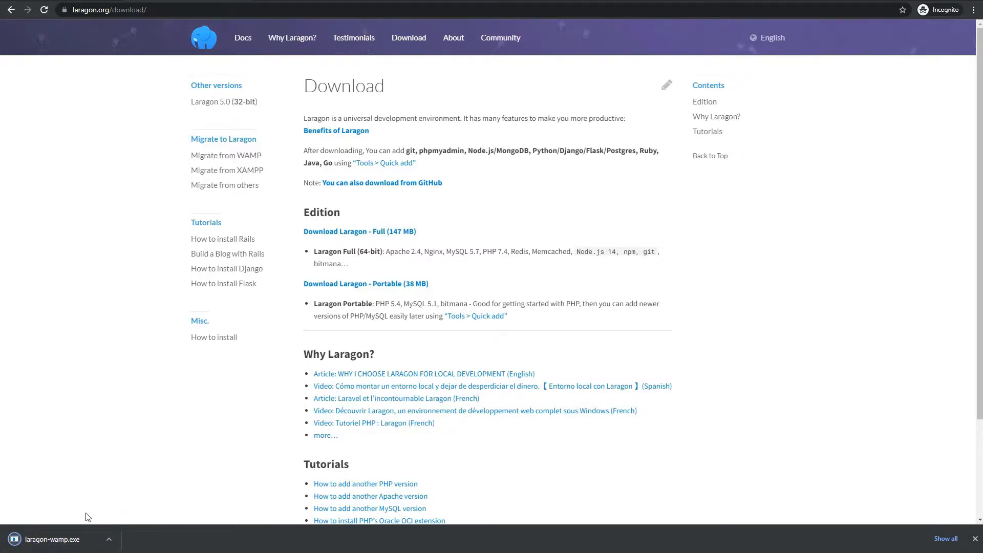
click(60, 538)
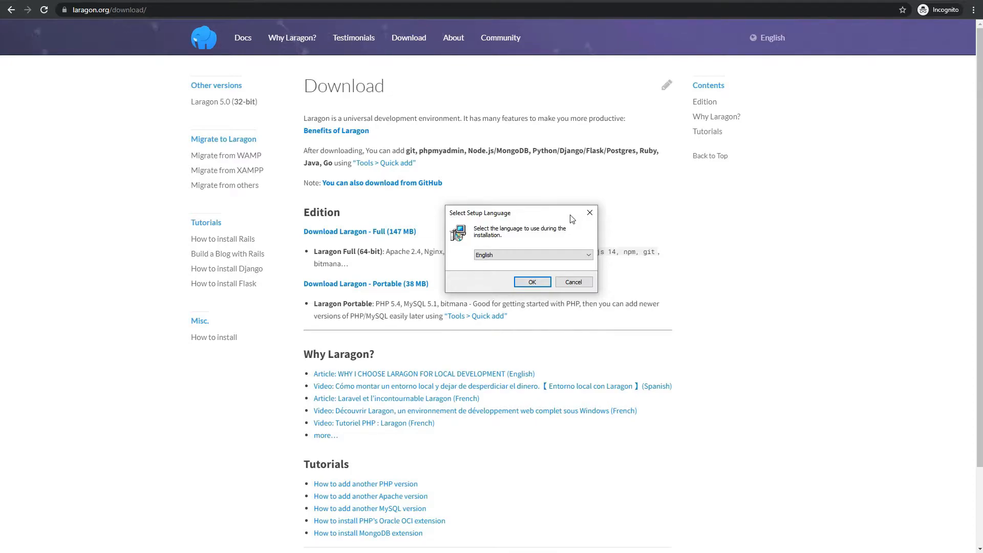
click(589, 213)
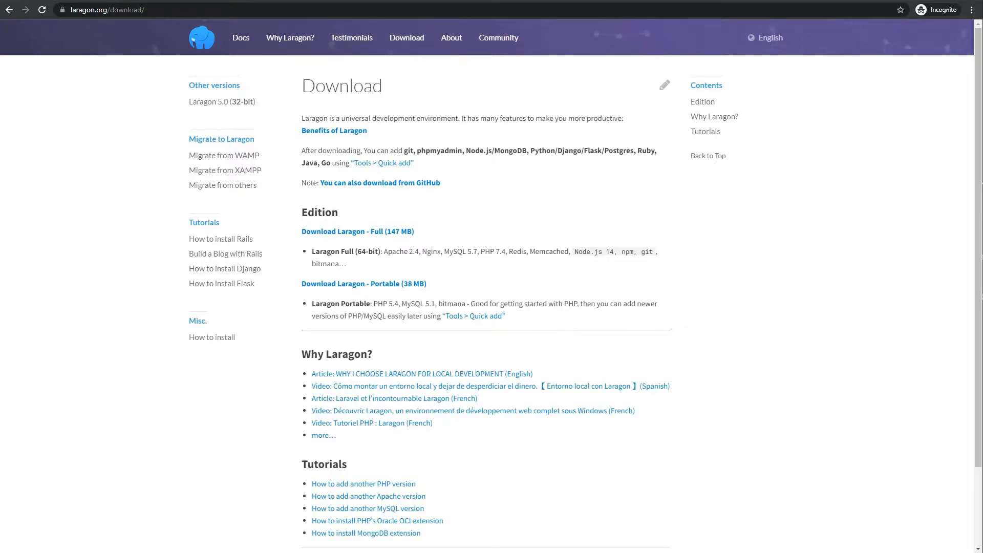
- Search the Start menu for 'lara' and run Laragon as administrator
click(5, 552)
text(lara)
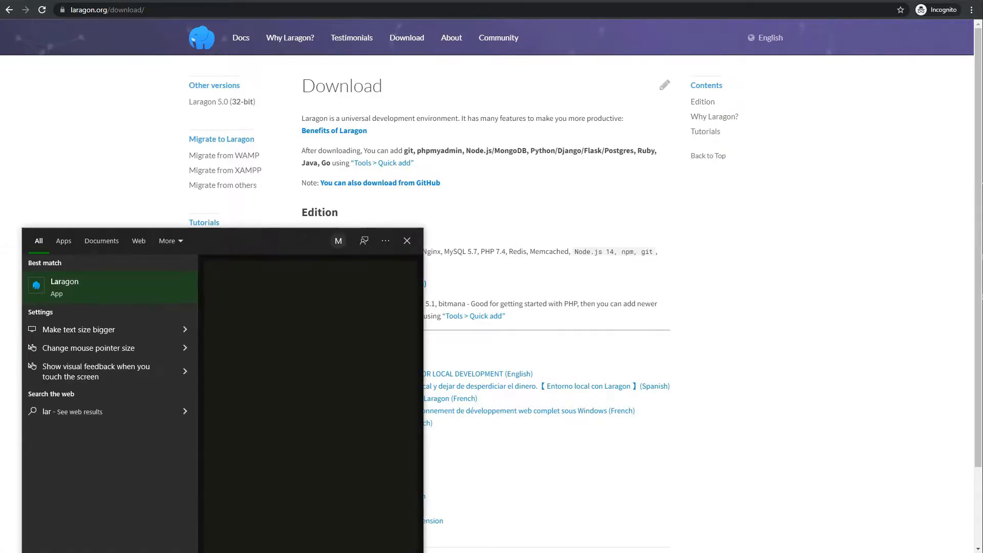
right_click(65, 289)
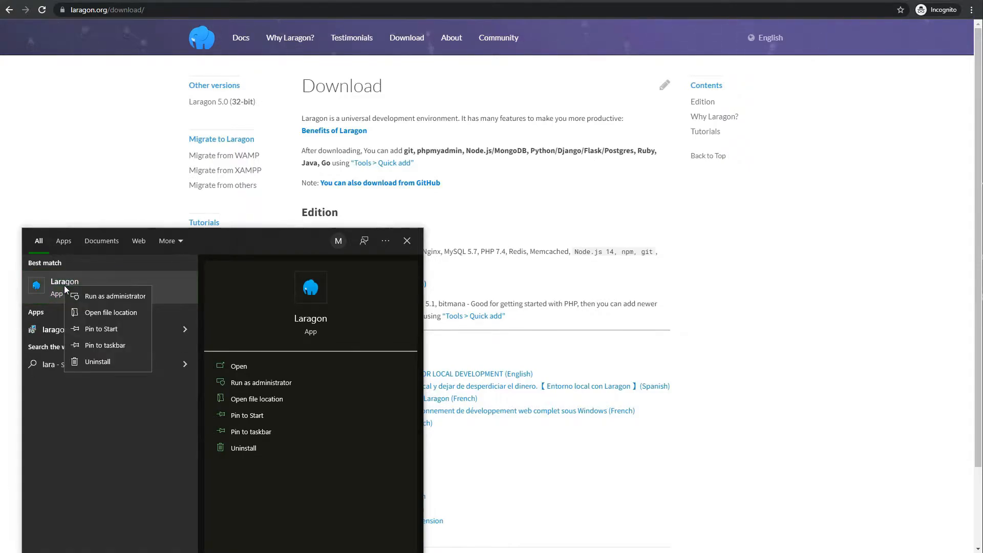
click(88, 299)
click(88, 298)
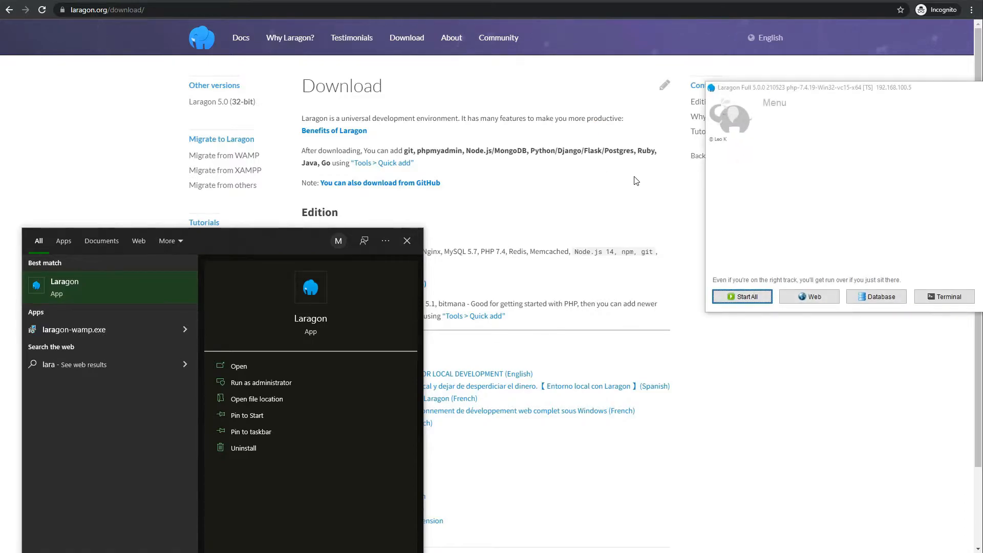
- Centre the Laragon window and start Apache, MySQL, Nginx and Memcached with Start All
drag(927, 95, 543, 148)
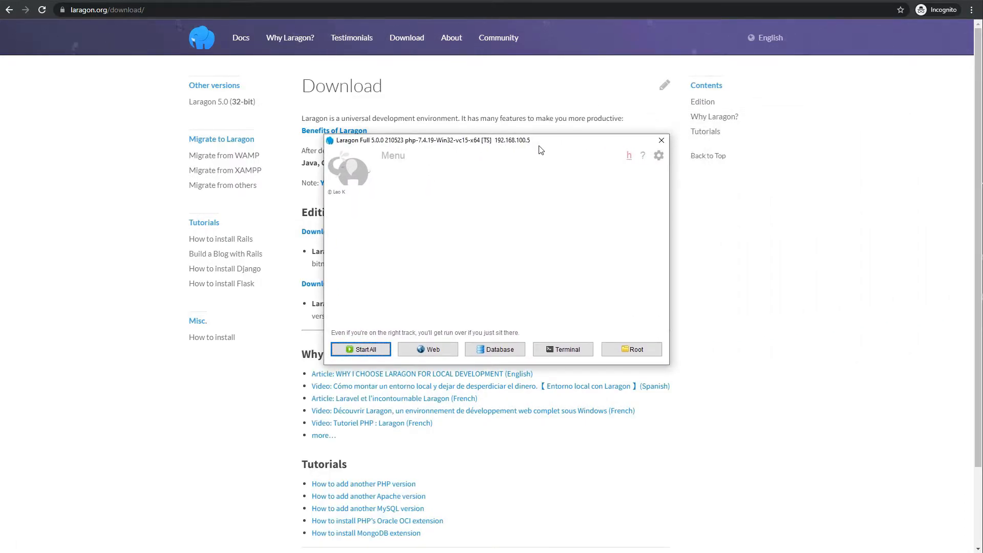
click(384, 353)
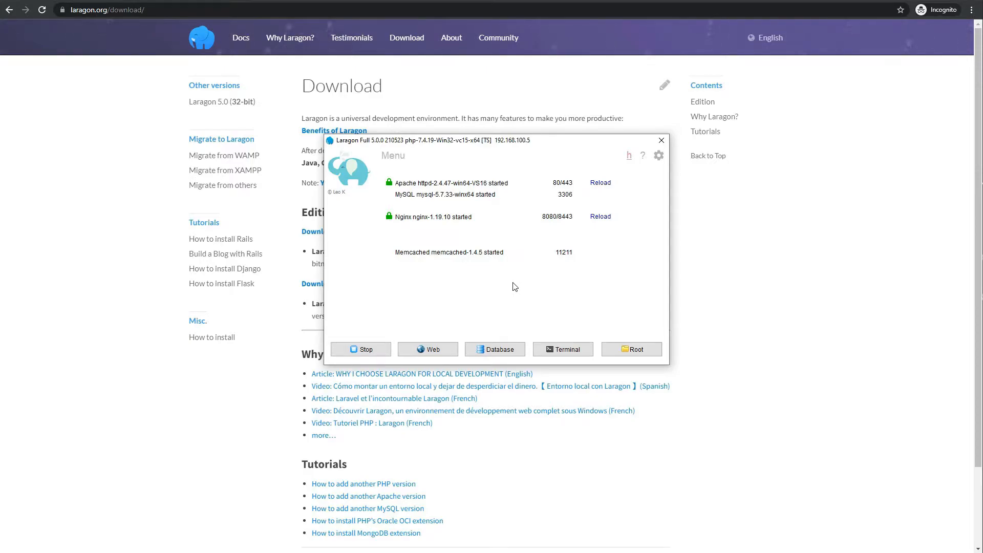
- Create a WordPress Quick app project named 'mysite' from Laragon's menu
right_click(473, 286)
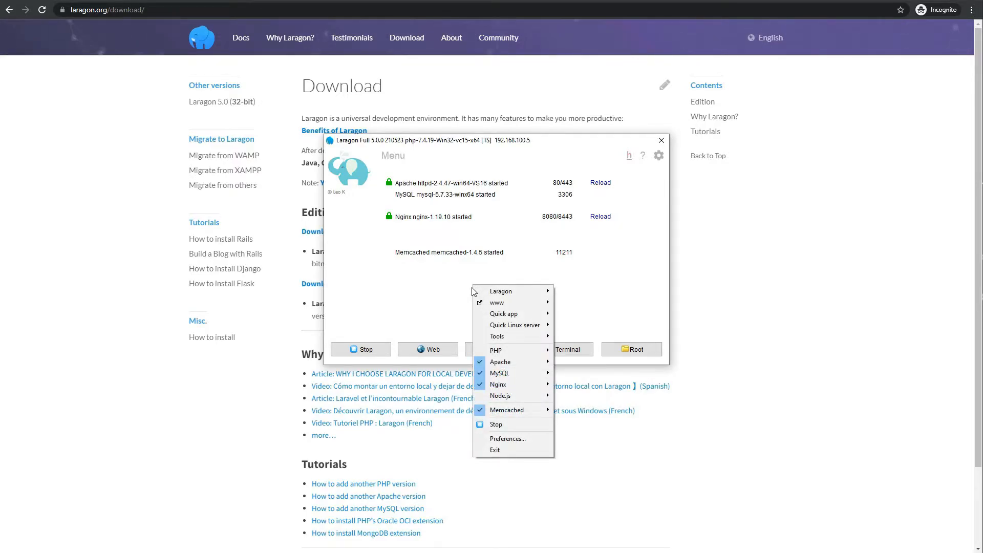
mouse_move(504, 314)
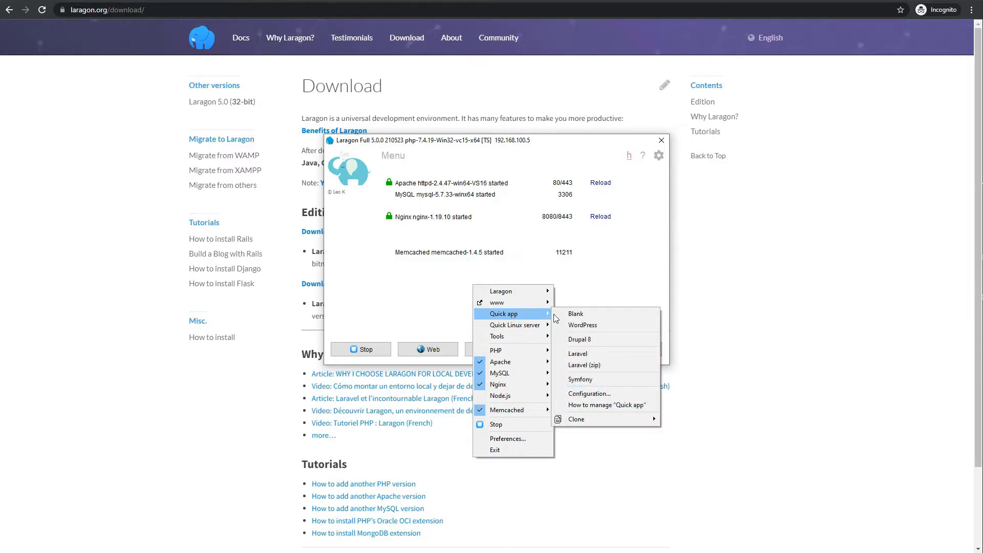
click(580, 325)
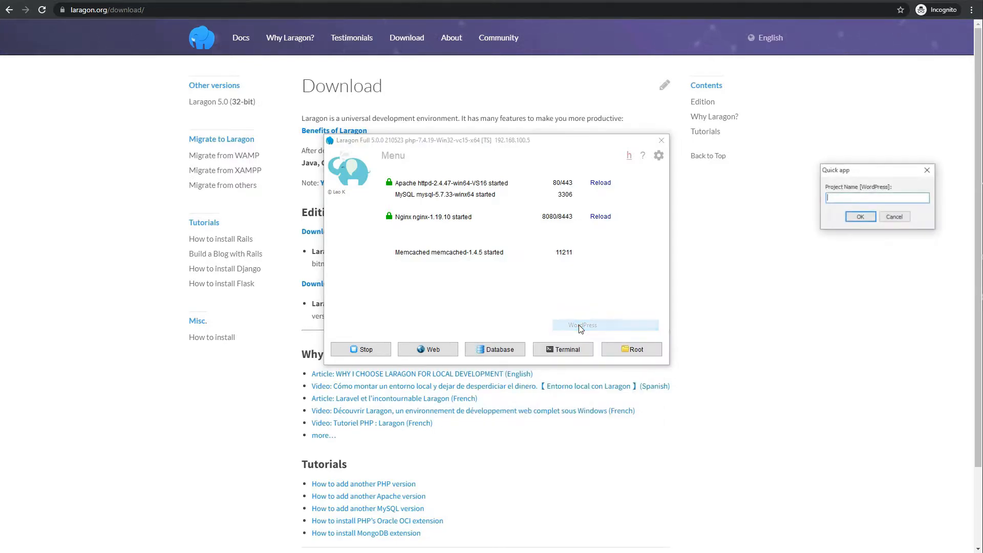
drag(883, 176, 509, 273)
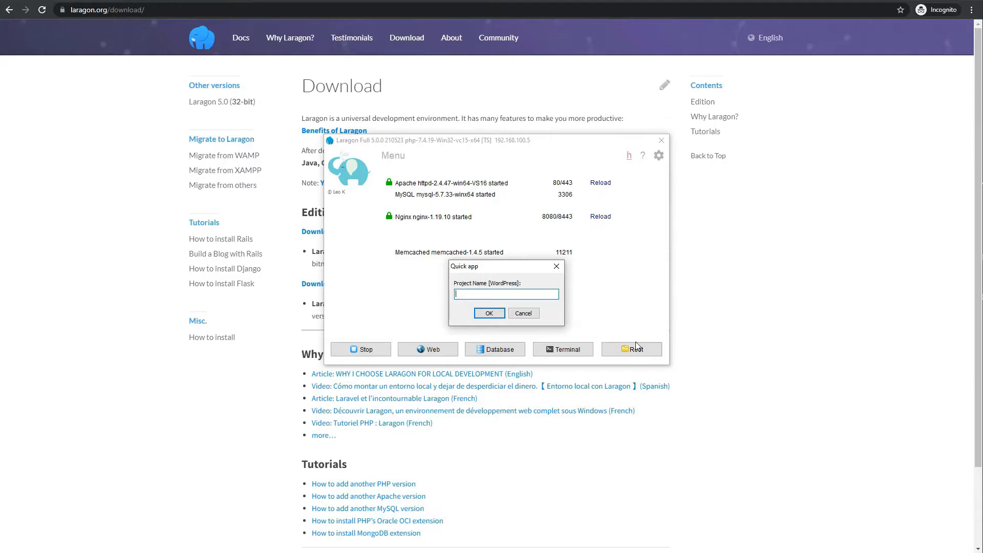
text(mysite)
click(492, 313)
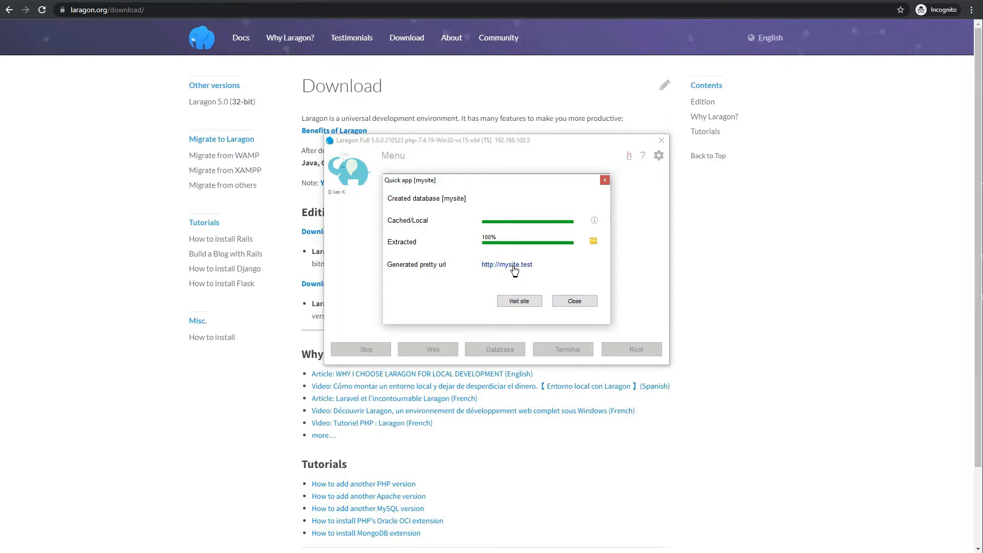
- Visit the new mysite site from the Quick app dialog and reposition the error page window
click(519, 301)
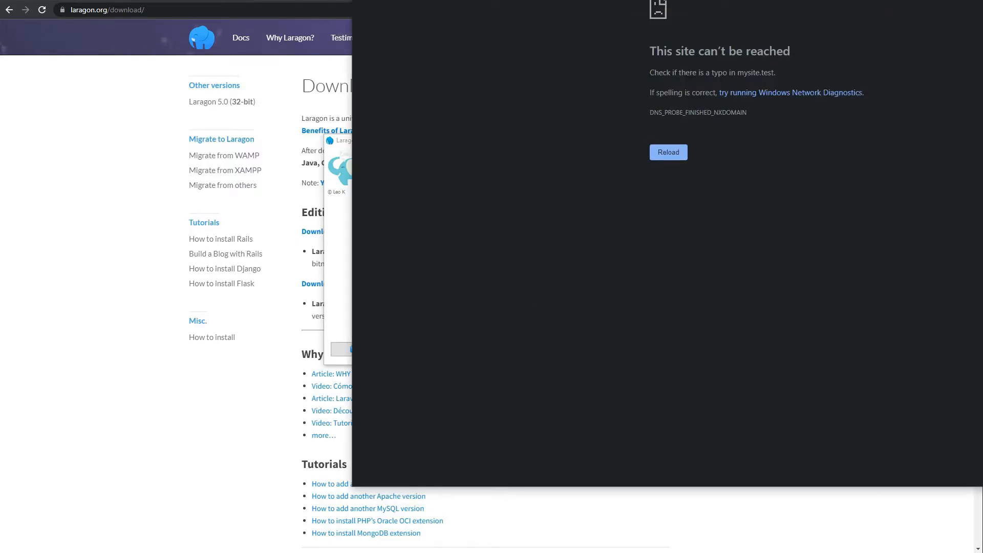
drag(640, 0, 342, 0)
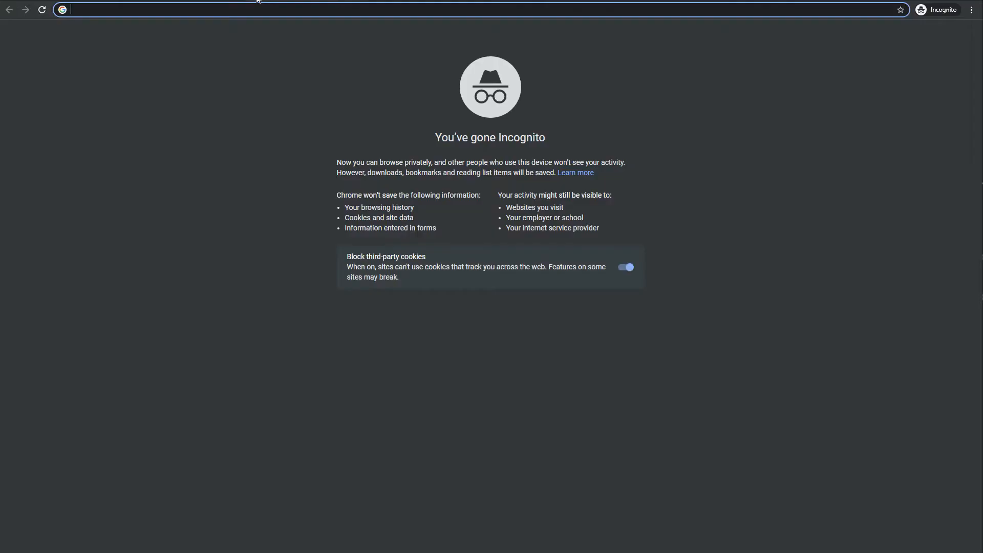
- Retry mysite.test in the browser, then load google.com in that tab instead
text(mysite.test)
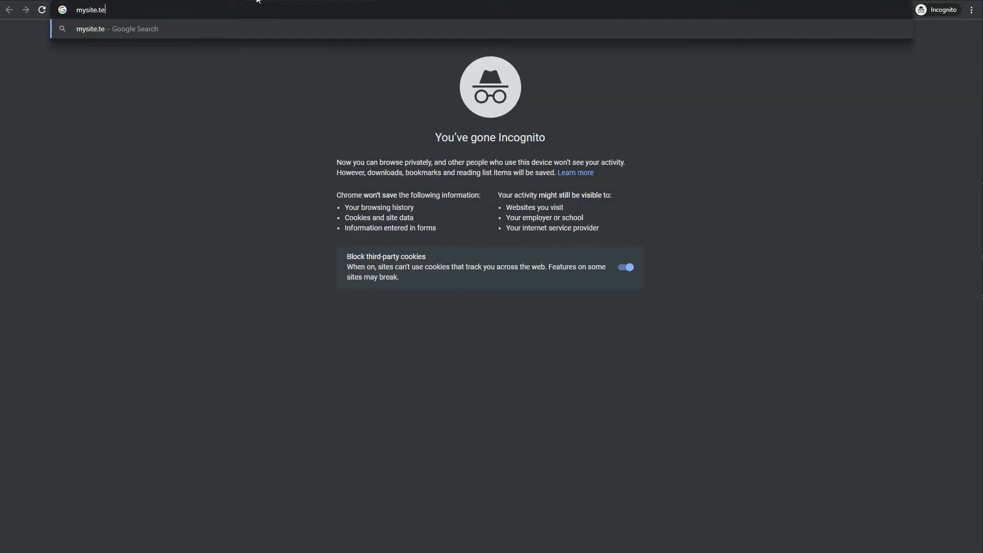
key(Return)
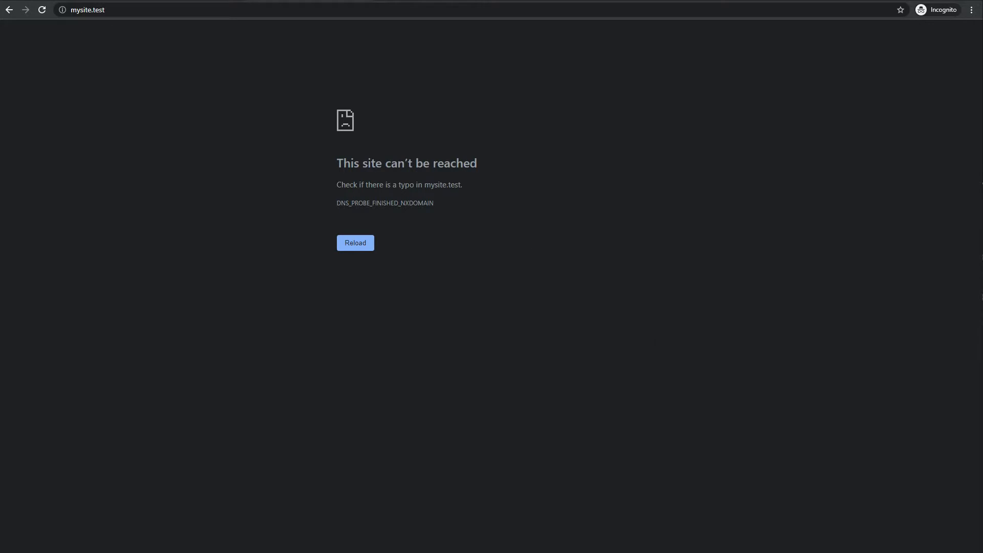
click(957, 552)
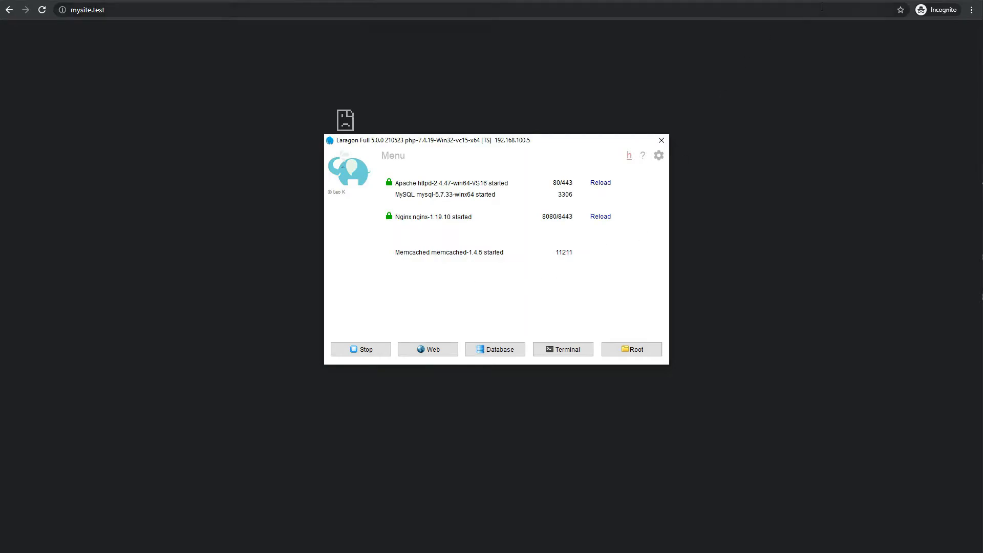
click(225, 10)
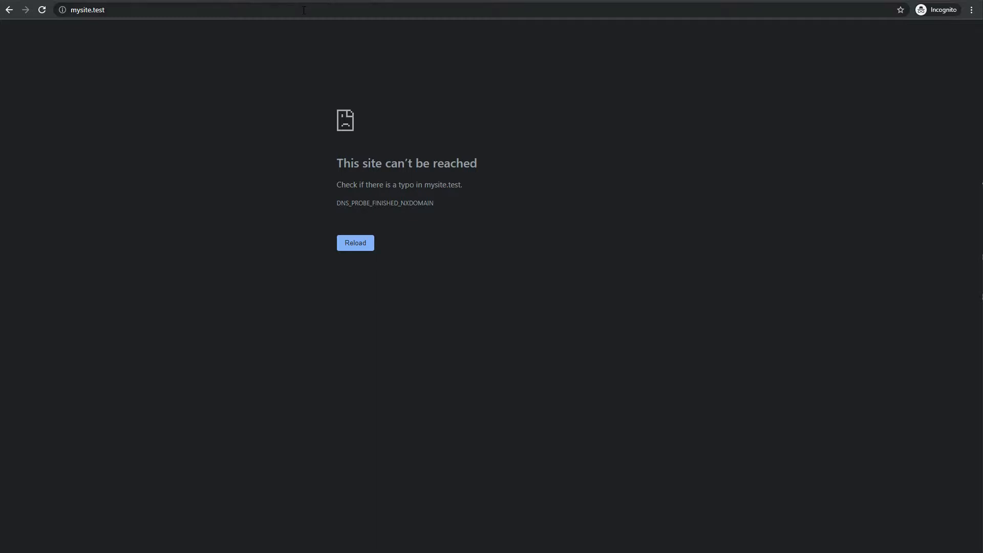
click(234, 11)
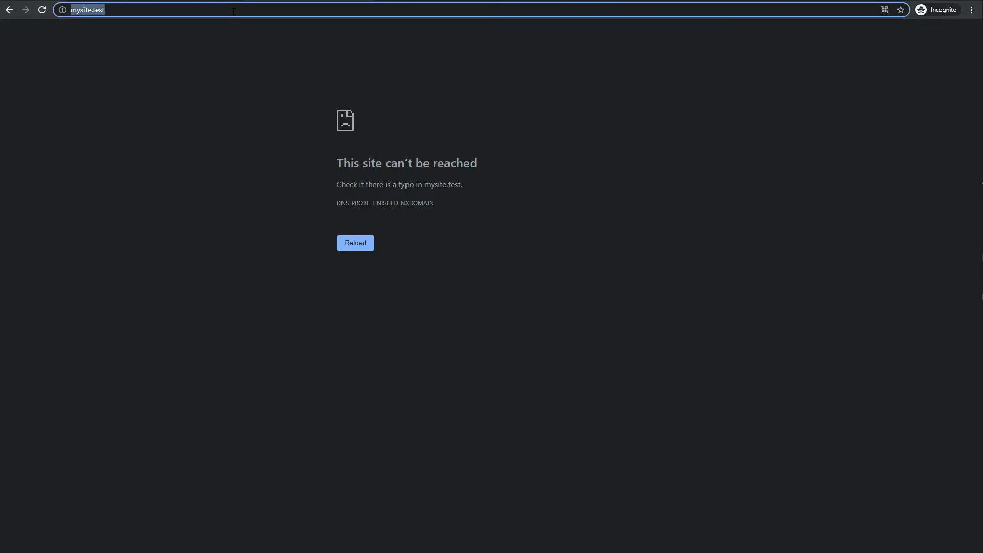
text(google.com)
key(Return)
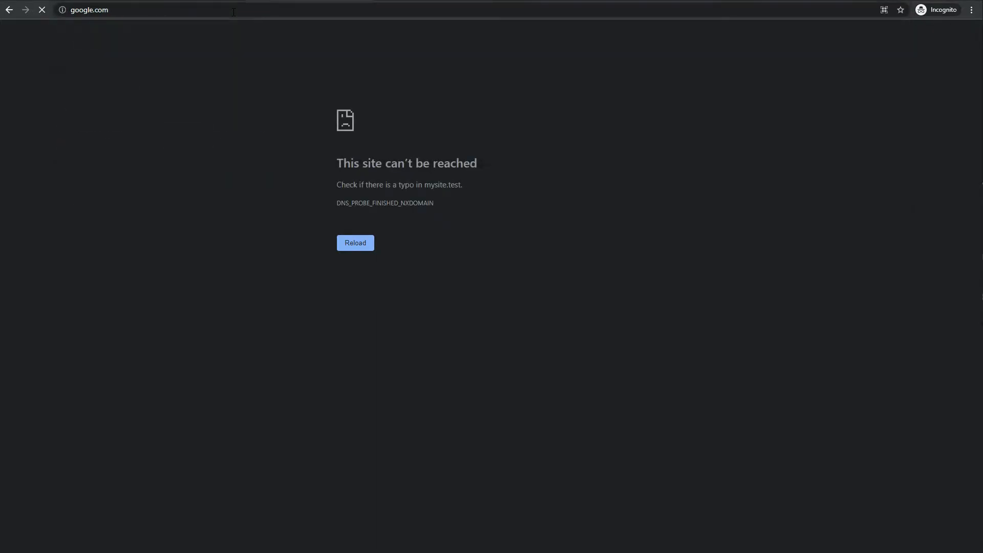
- Search Google for 'host file editor' and download the latest installer from hostsfileeditor.com
text(host file editor)
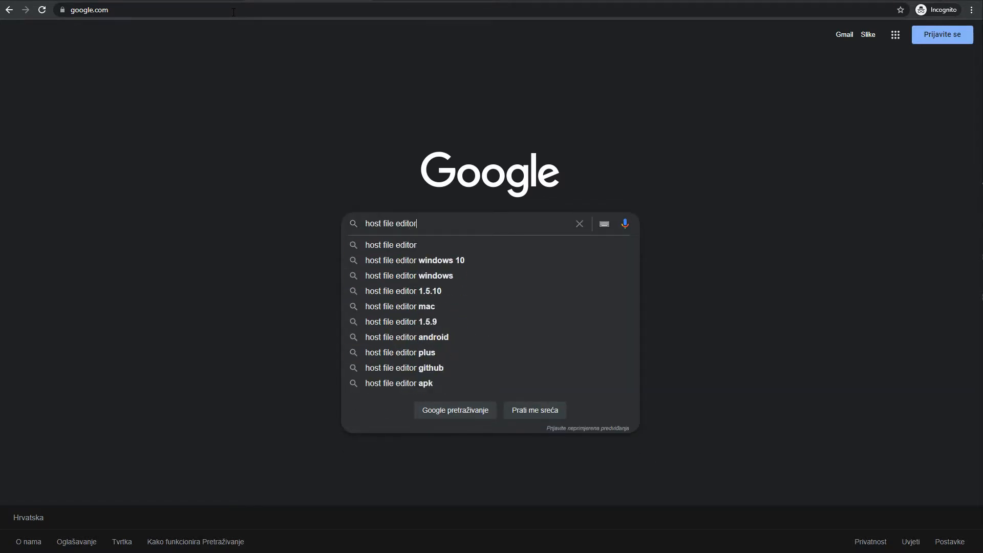
key(Return)
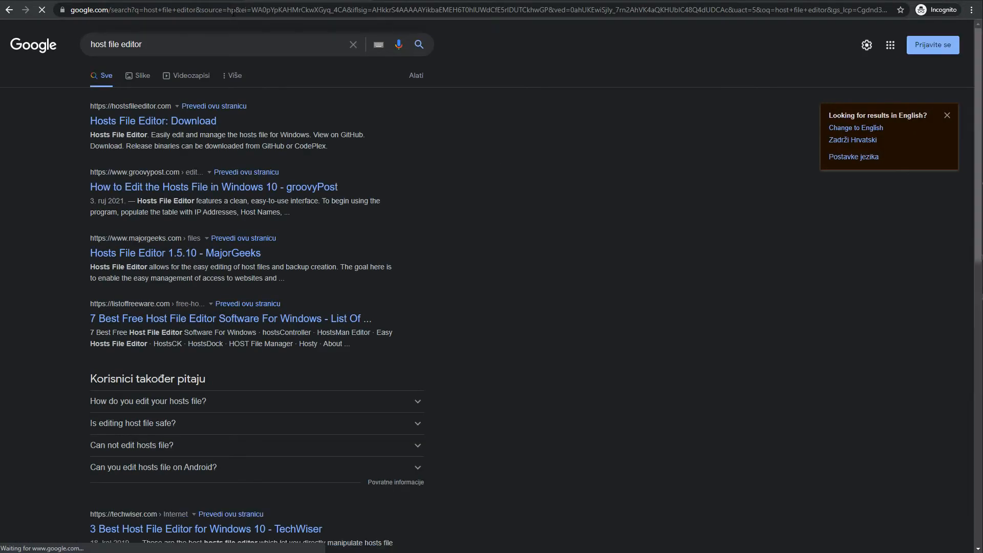
click(171, 121)
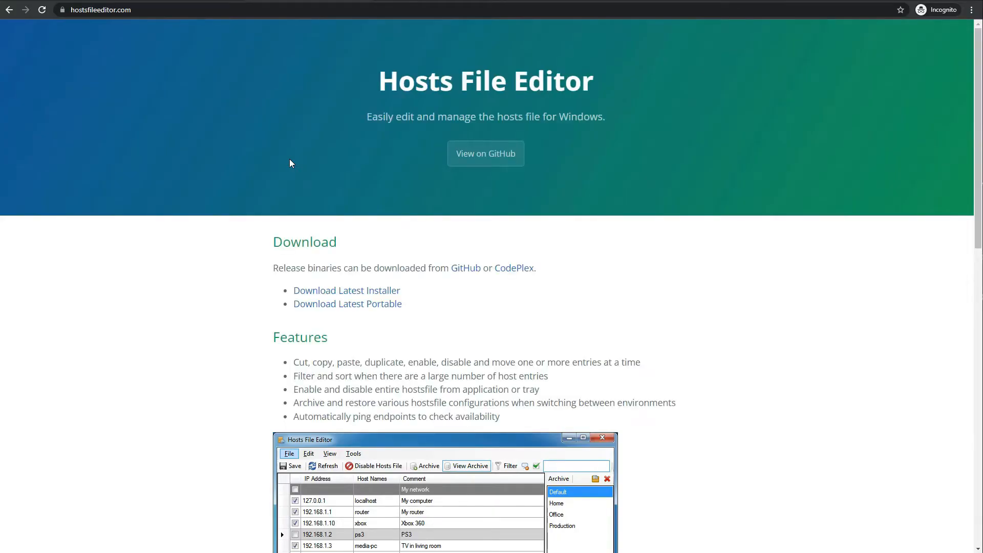
click(377, 294)
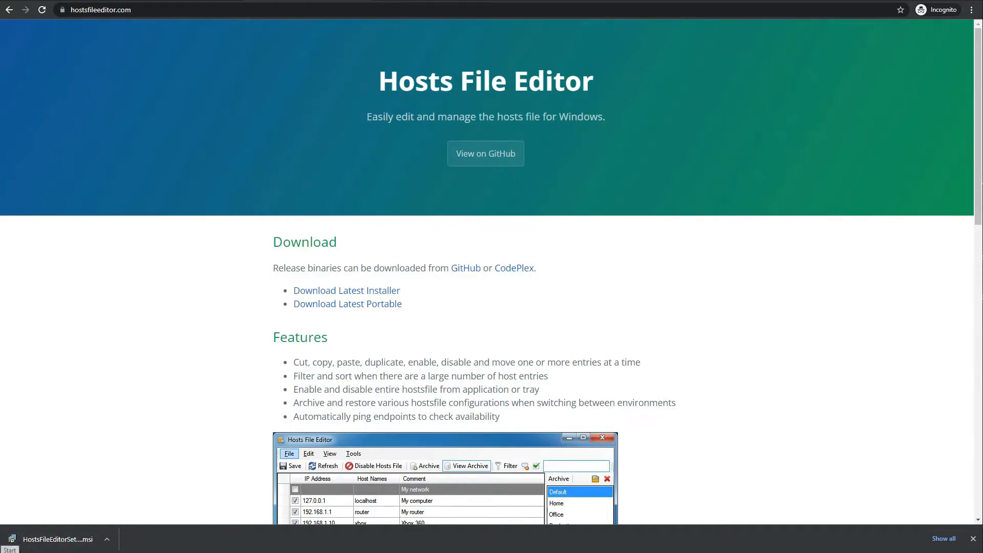
- Launch Hosts File Editor from Windows search and move its window into view
click(9, 545)
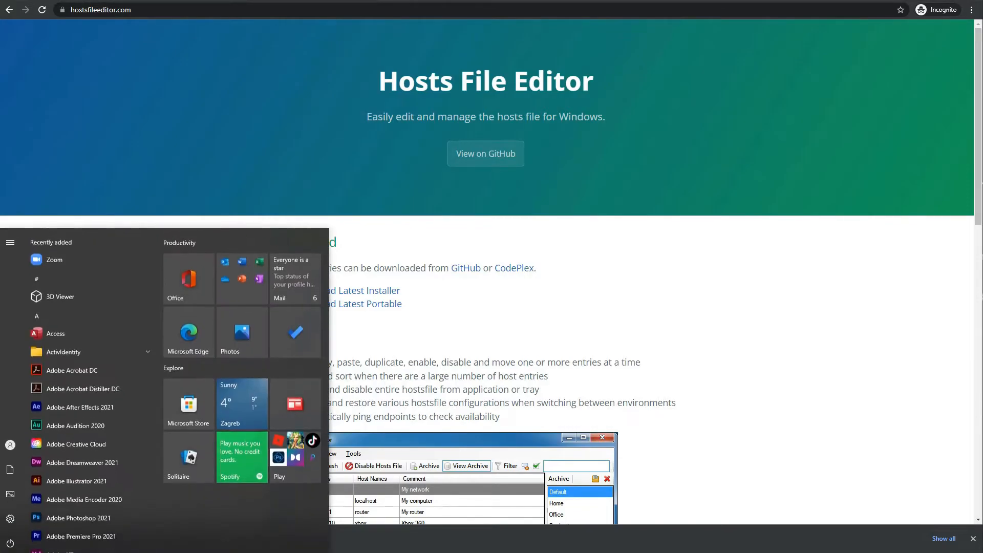
text(host)
key(Return)
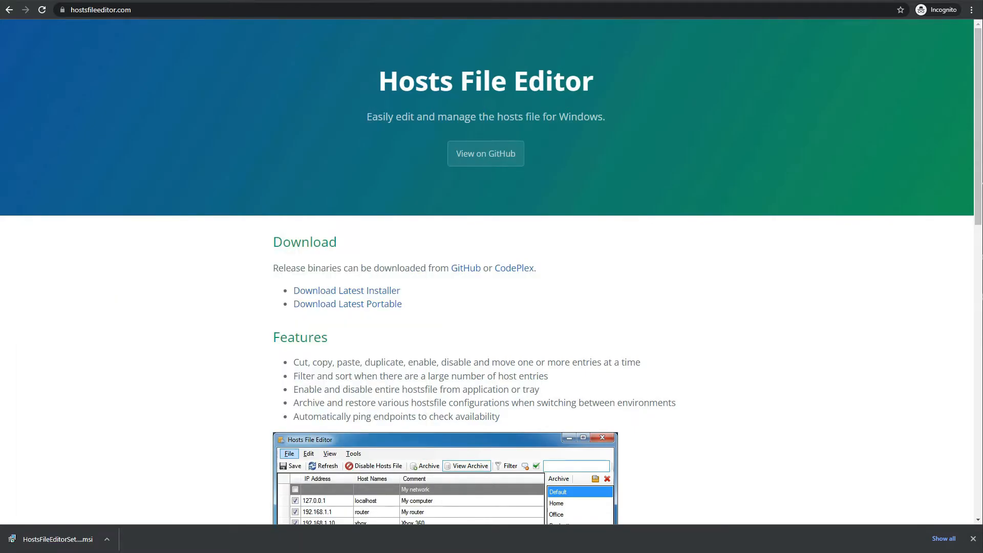
drag(916, 134, 633, 126)
- Add an enabled hosts entry mapping mysite.test to 127.0.0.1, save it, and close the editor
click(466, 360)
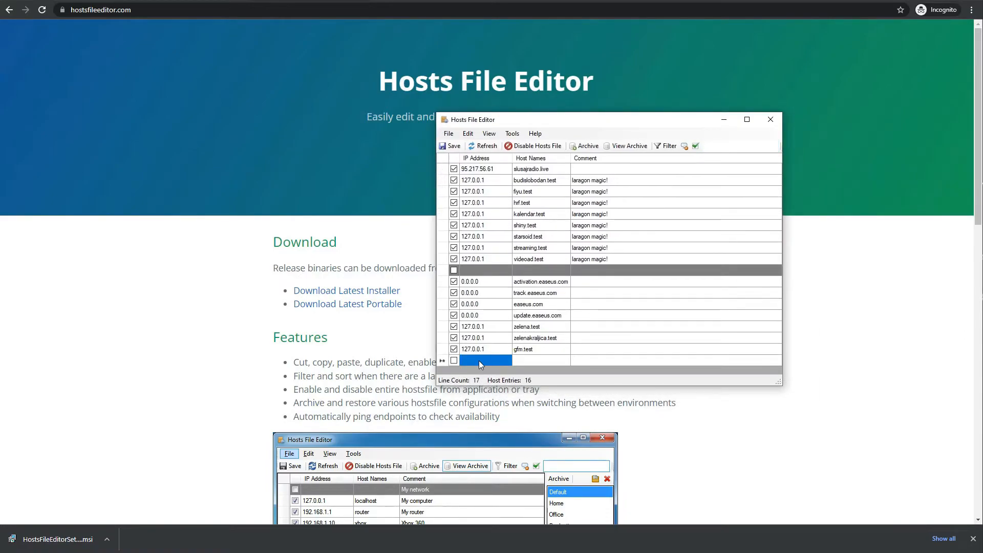
text(127.0.)
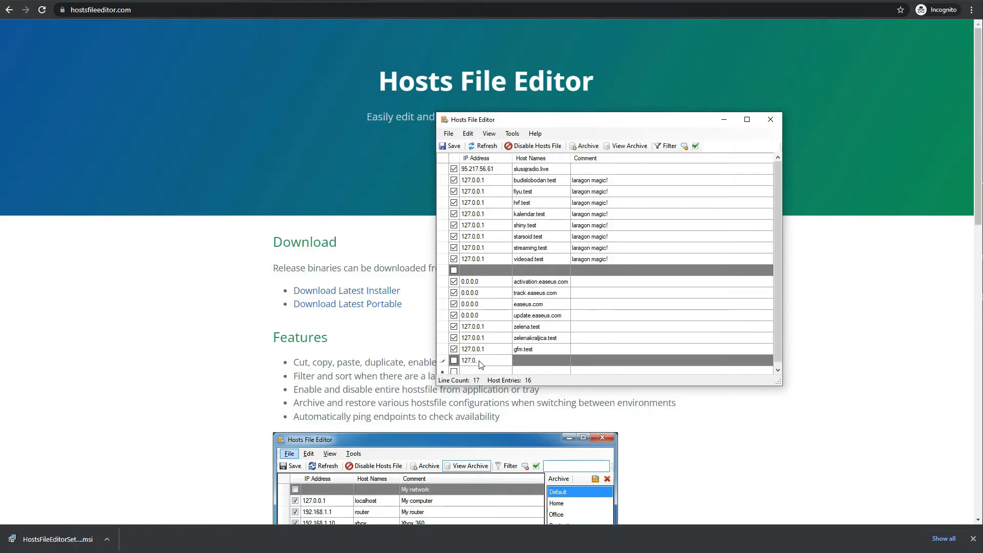
text(0.1)
click(523, 360)
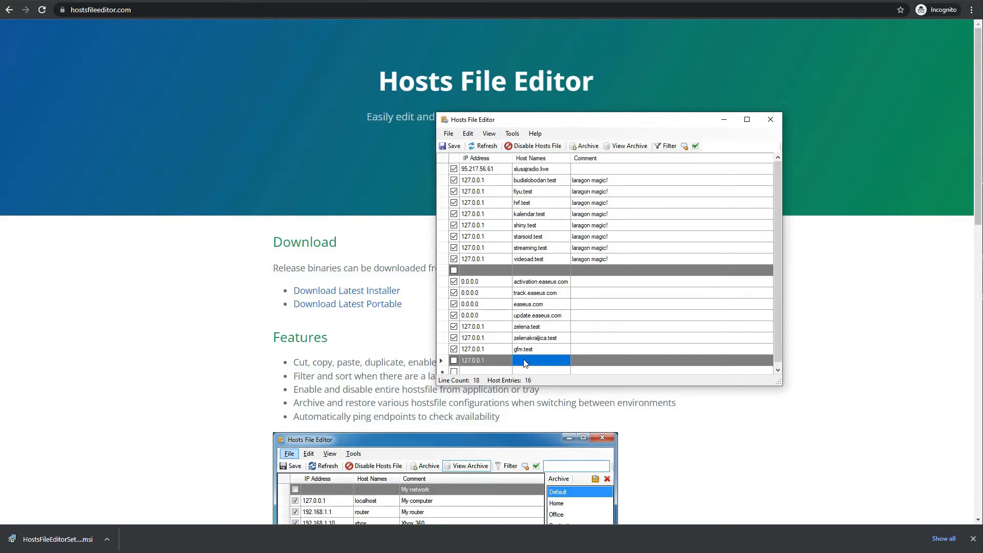
text(mysite.test)
click(453, 360)
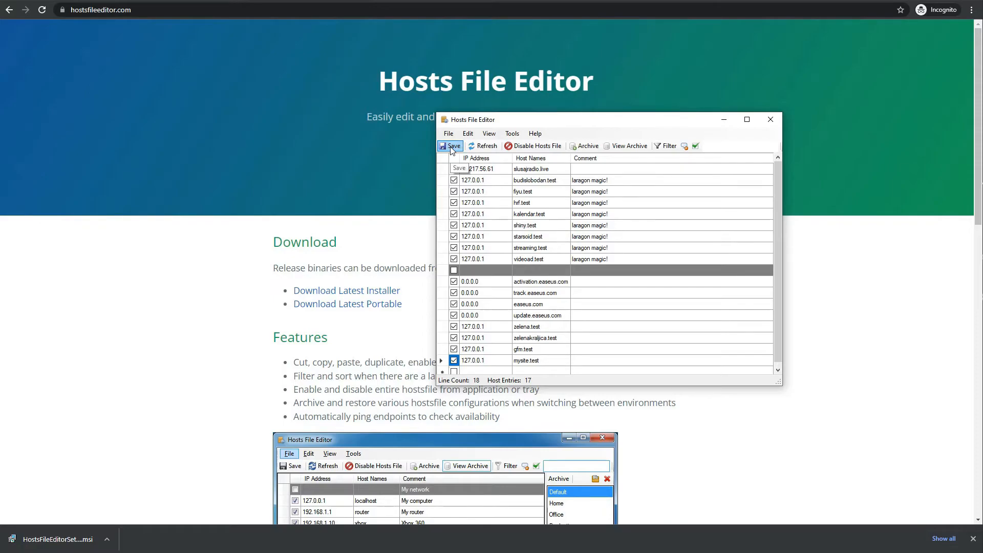
click(451, 147)
click(770, 120)
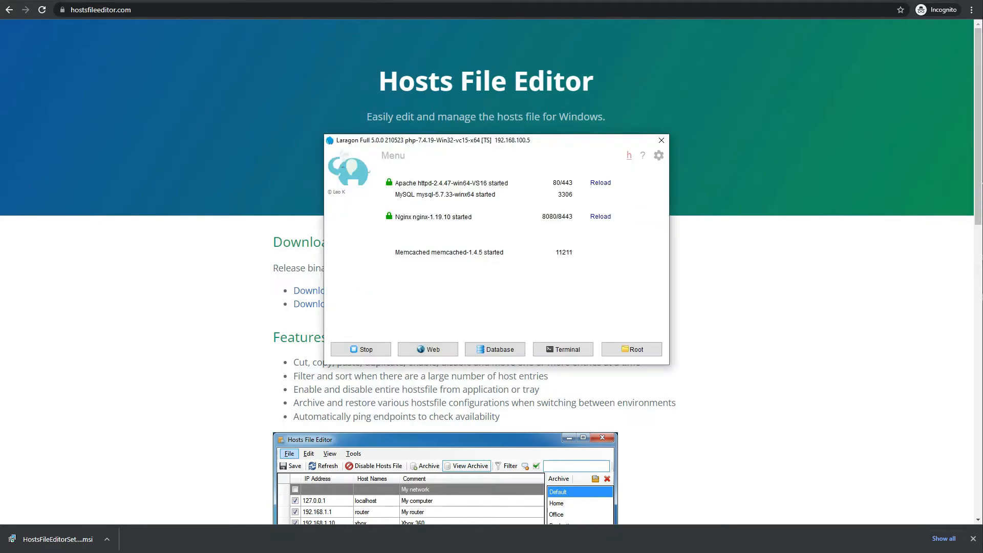
- Restart Apache, MySQL, Nginx and Memcached in Laragon using Stop and Start All
click(367, 350)
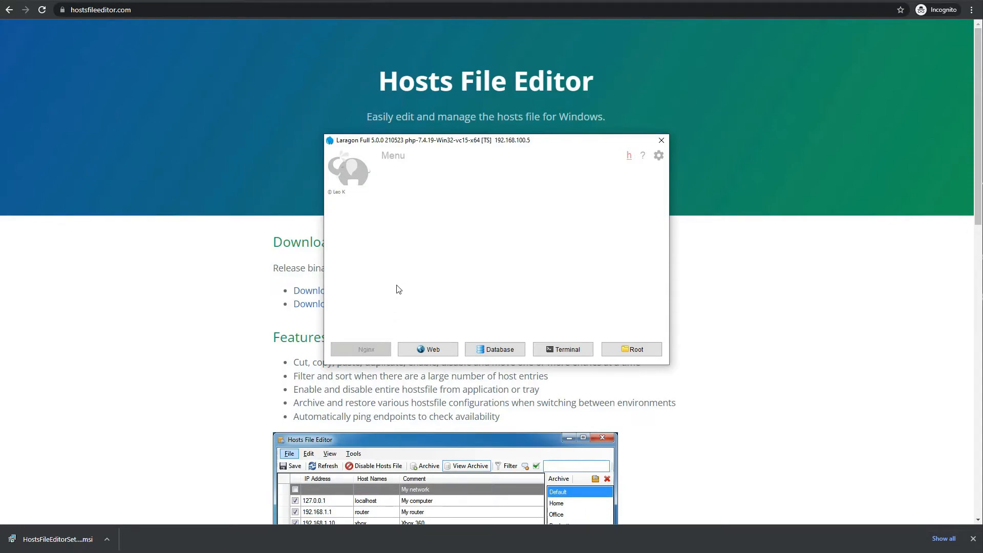
click(369, 352)
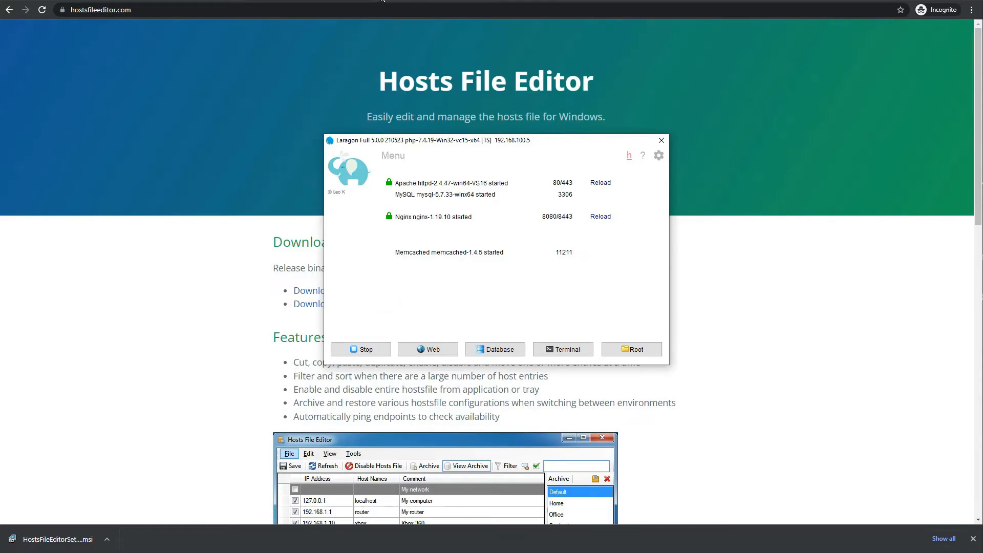
click(365, 8)
- Load mysite.test and continue the WordPress installer in English (United States)
text(mysite.test)
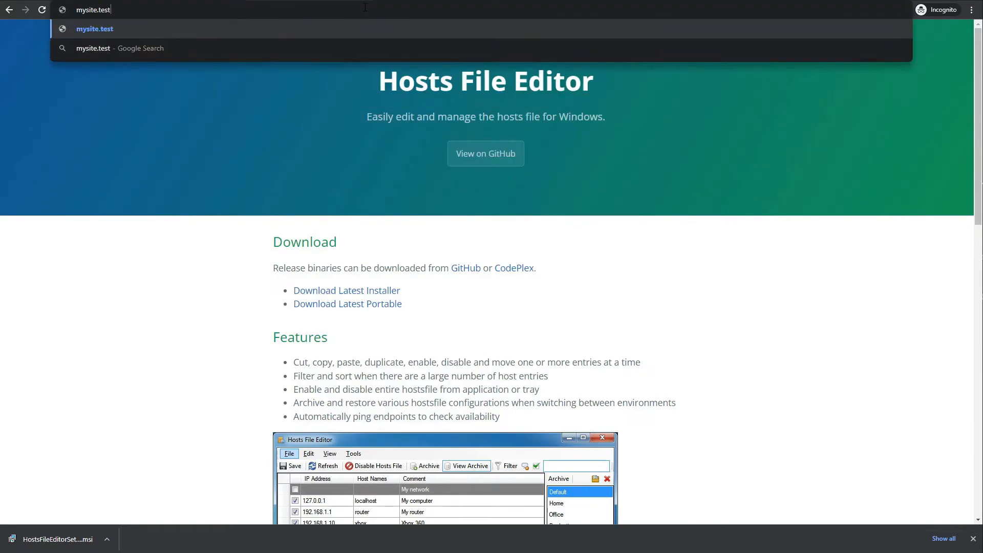
key(Return)
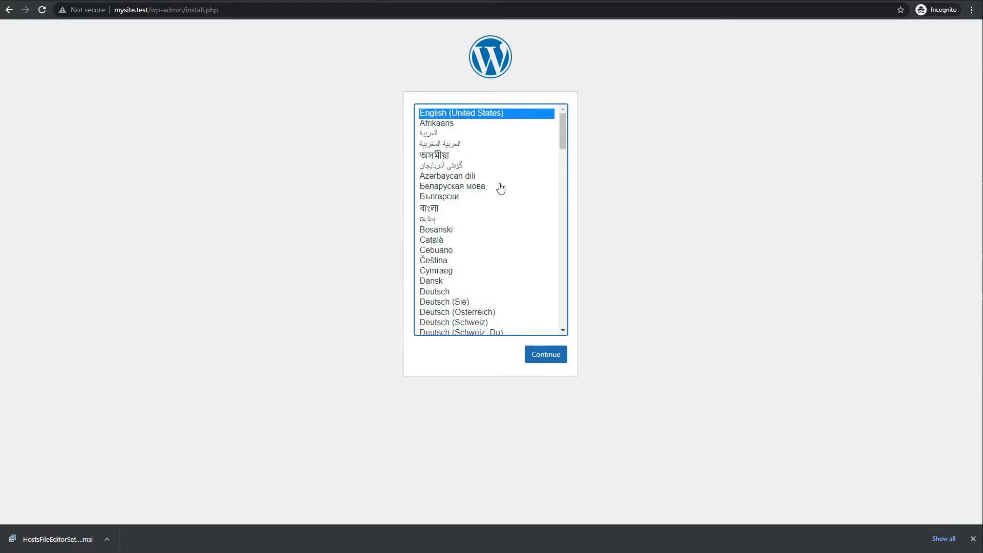
click(544, 358)
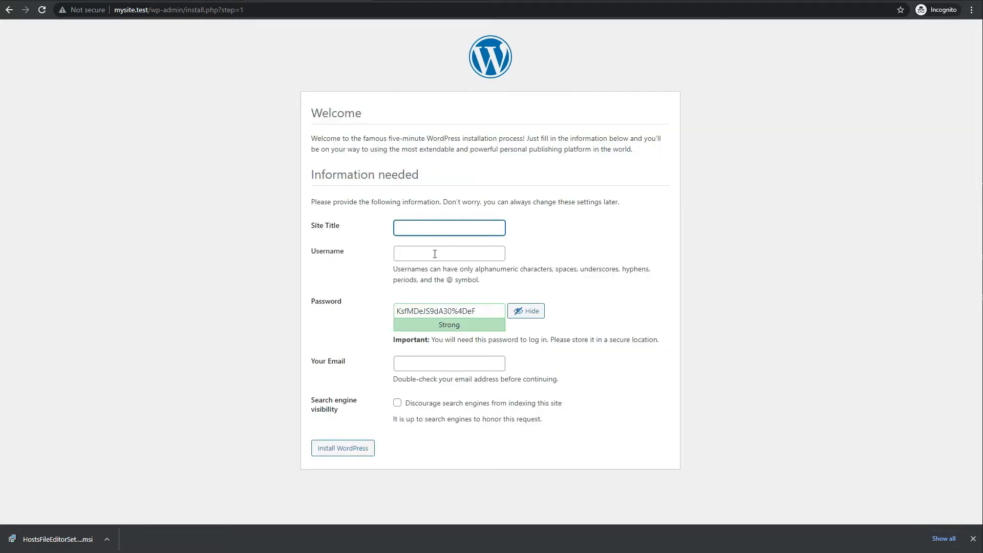
- Install WordPress as 'My test site' with username admin, a confirmed weak password and the admin e-mail
text(My test site)
click(435, 253)
text(admin)
key(Tab)
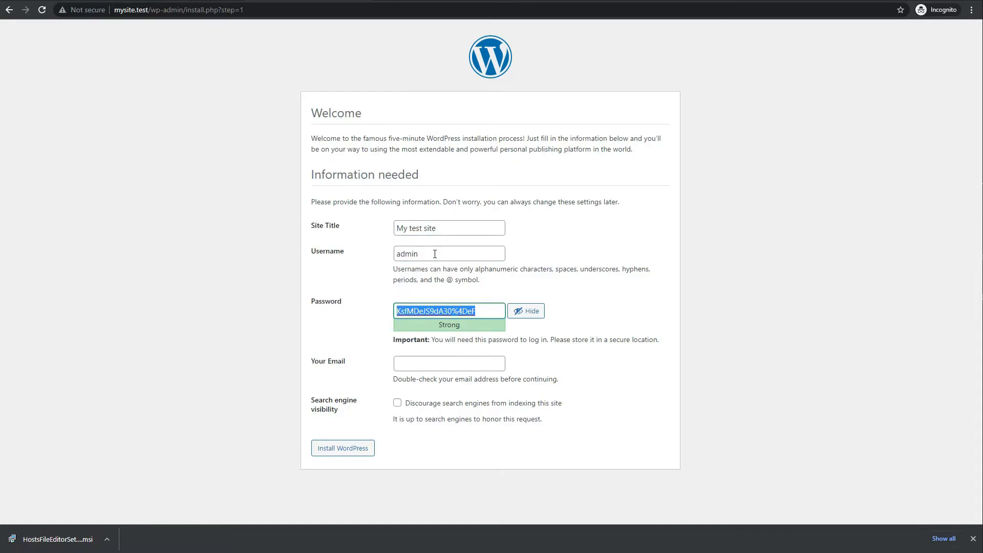
text(password123)
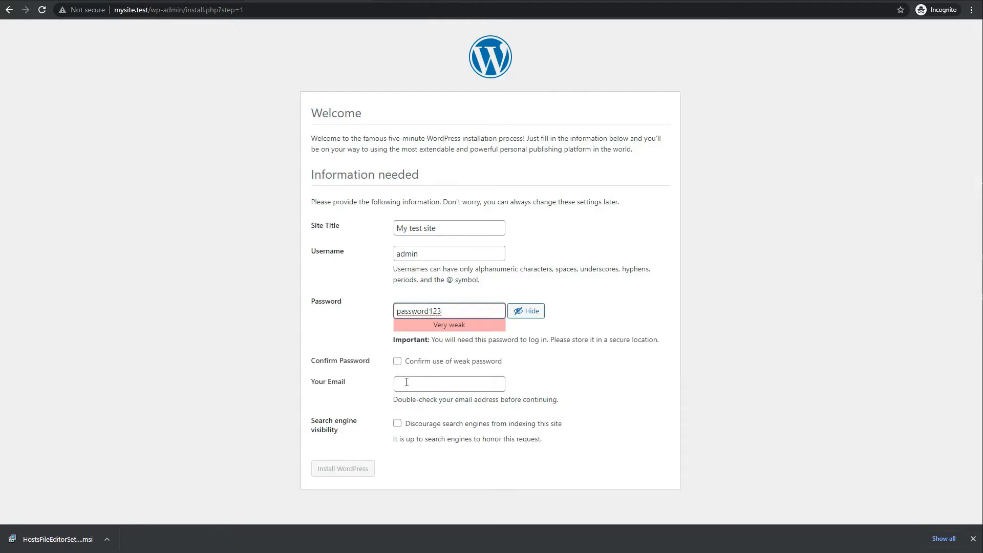
drag(431, 325, 466, 329)
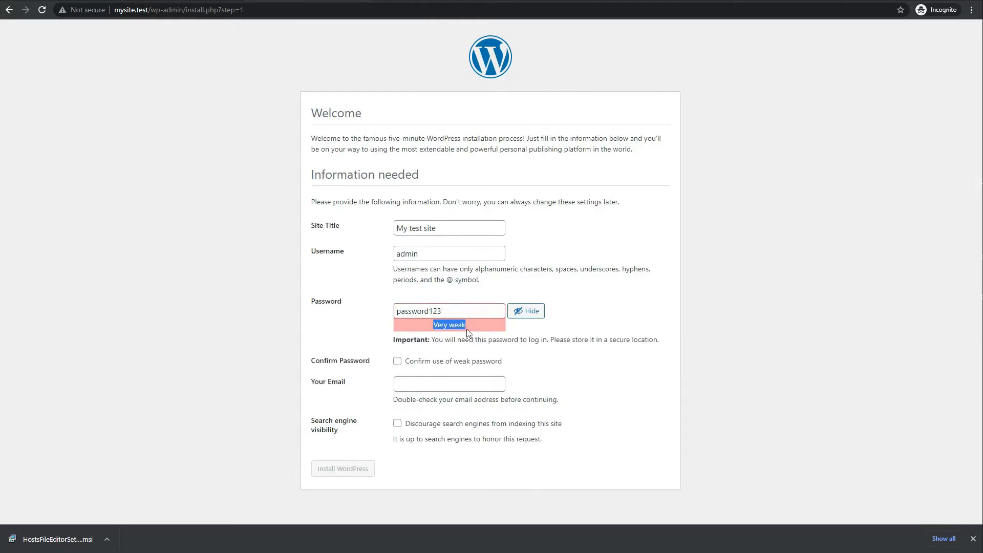
click(397, 361)
click(463, 388)
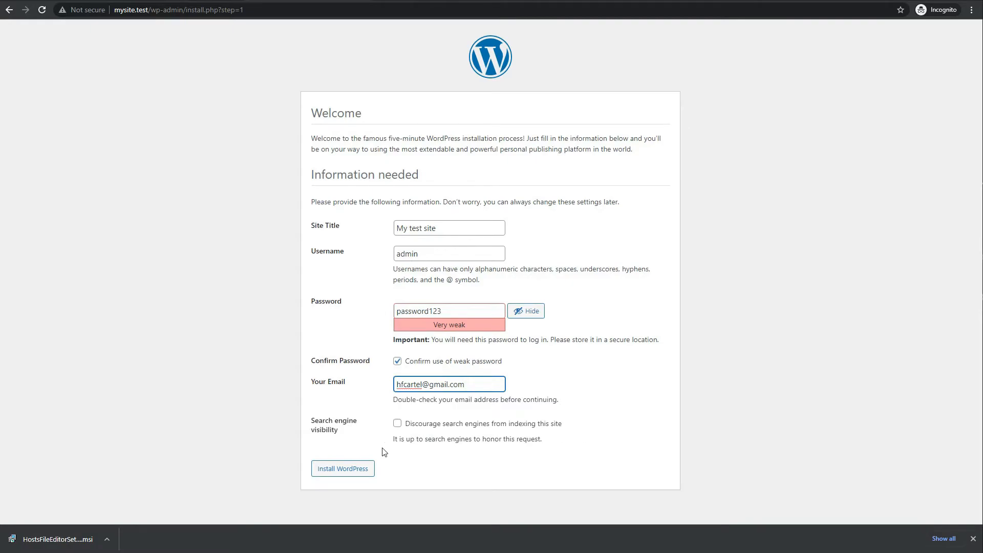
click(365, 472)
click(365, 472)
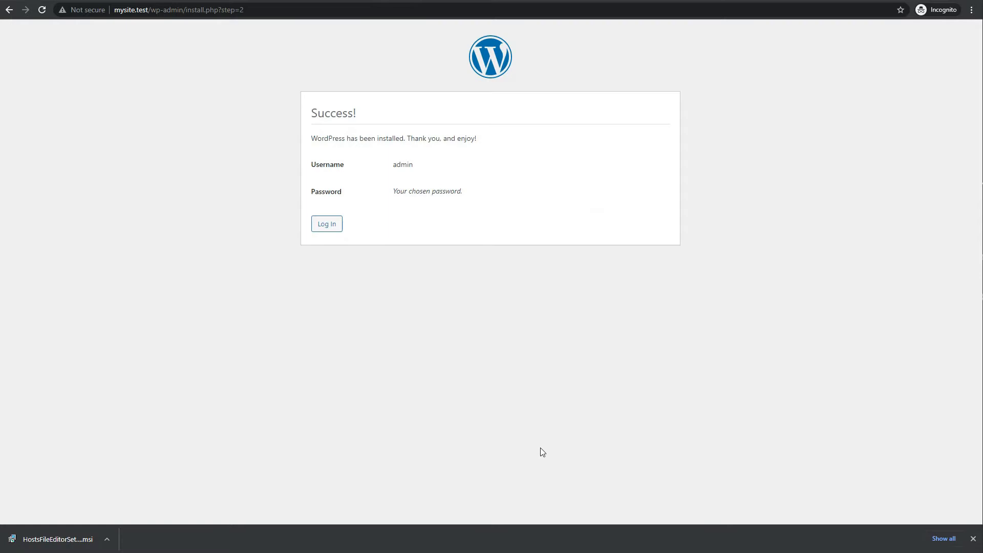
- Log in to WordPress as admin, revealing and correcting the password before logging in
click(330, 225)
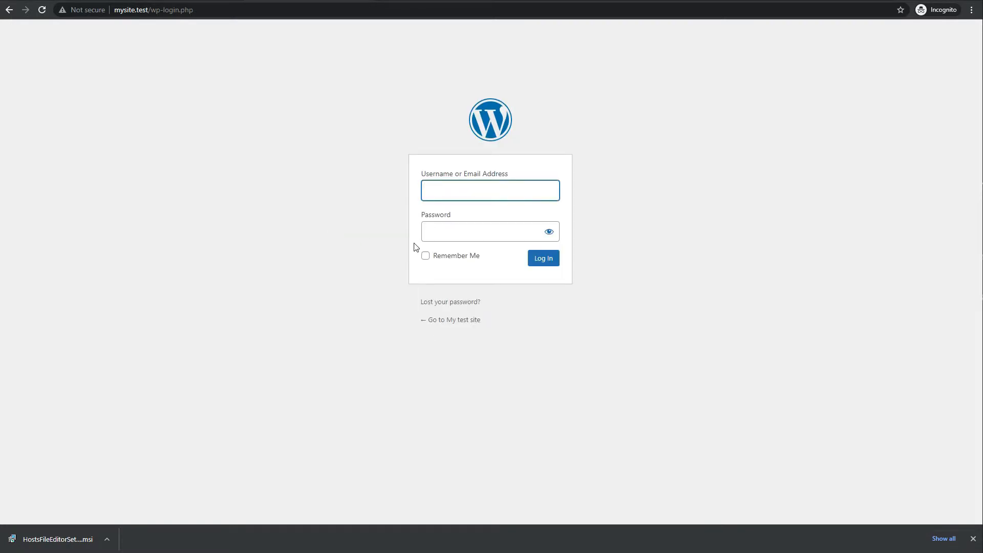
text(admin)
key(Tab)
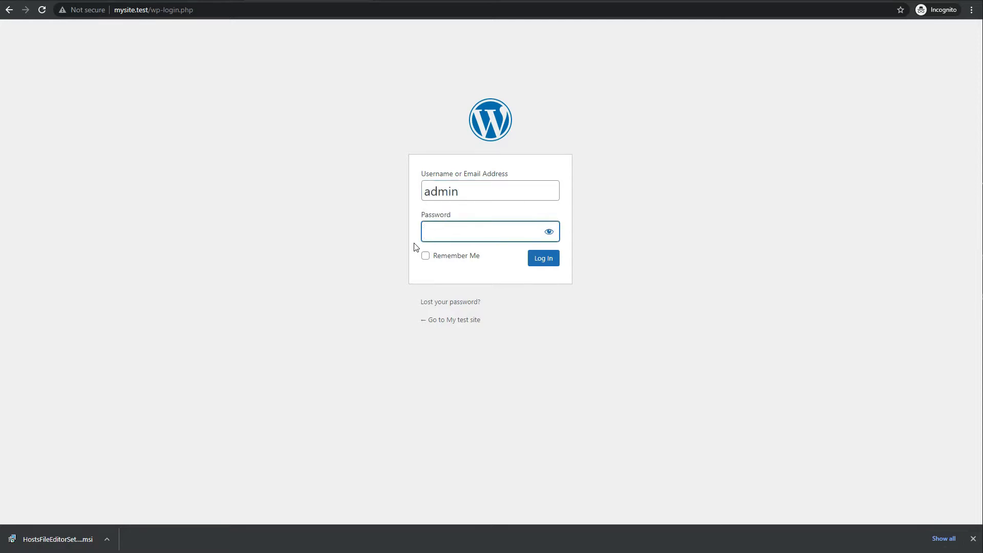
text(••••••••••)
key(Return)
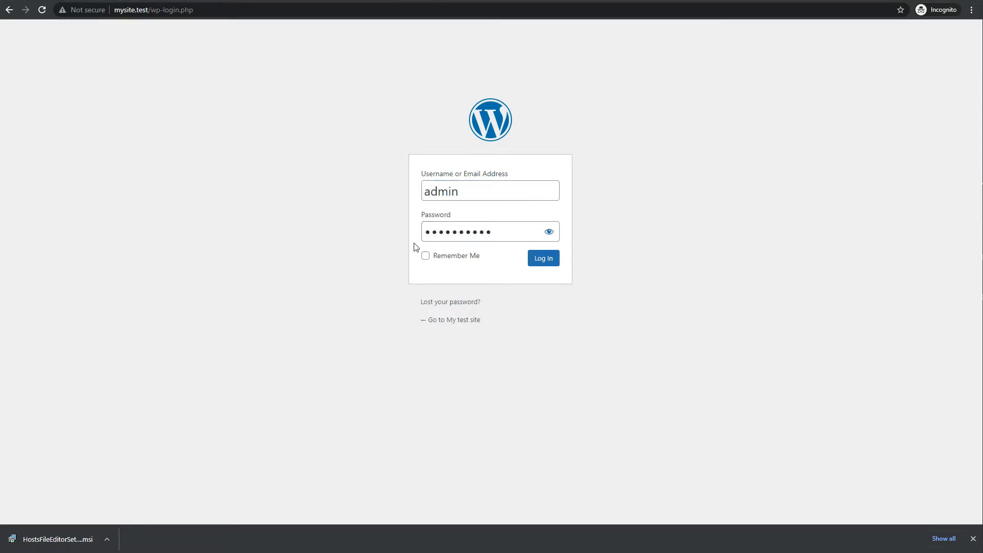
click(551, 234)
click(507, 231)
text(3)
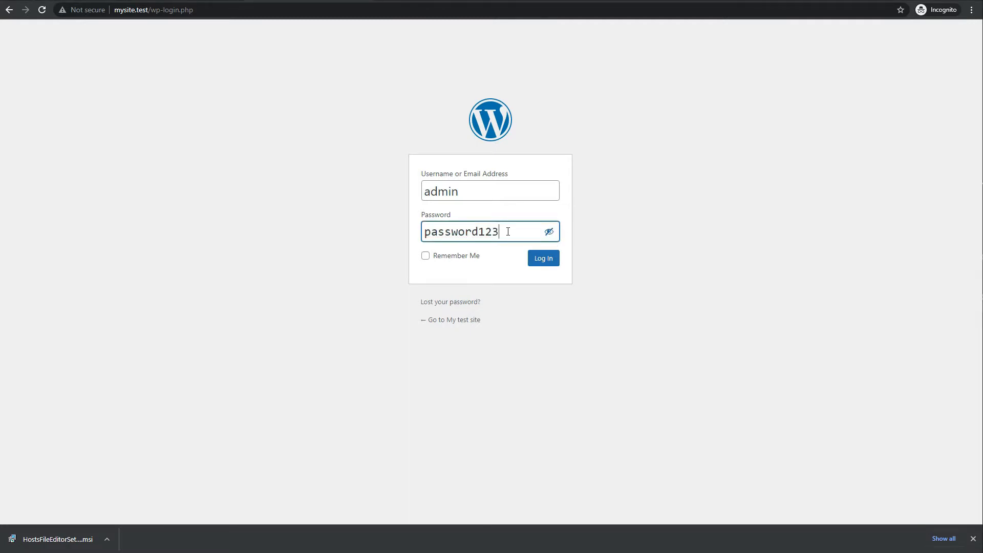
click(541, 264)
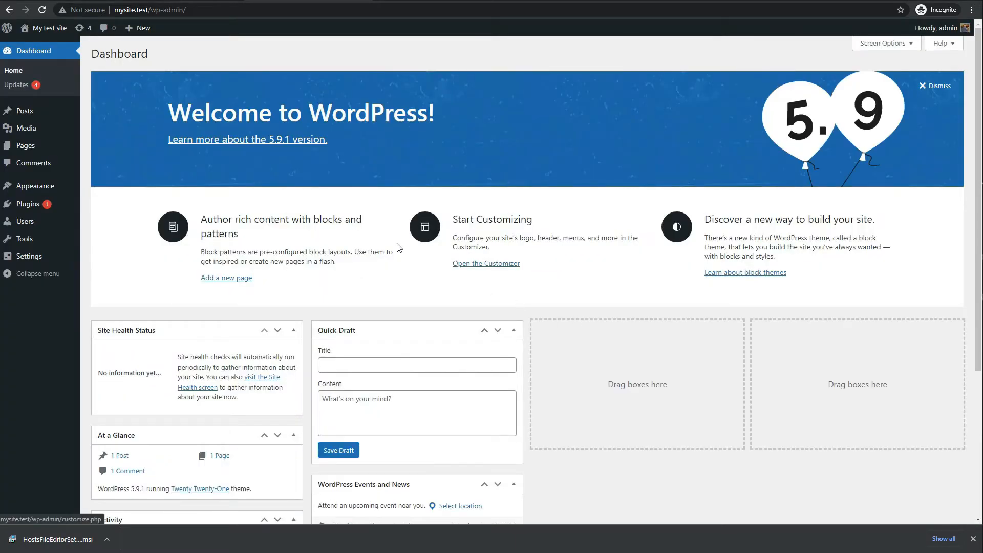
- Open the mysite.test front page in a new tab using the copied site address
scroll(394, 246, down, 2)
scroll(396, 246, down, 2)
scroll(397, 245, up, 5)
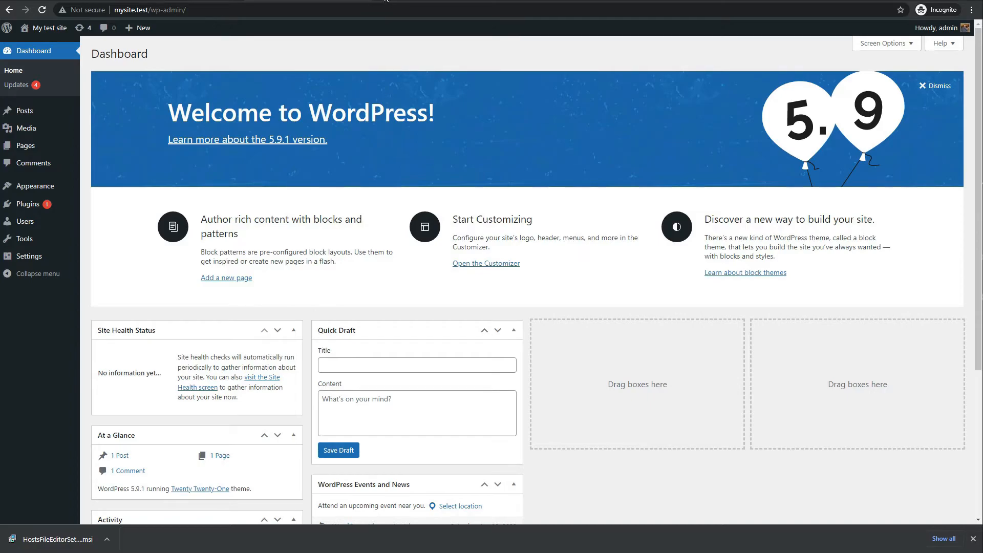
drag(149, 9, 115, 12)
key(ctrl+c)
key(ctrl+t)
key(ctrl+v)
key(Return)
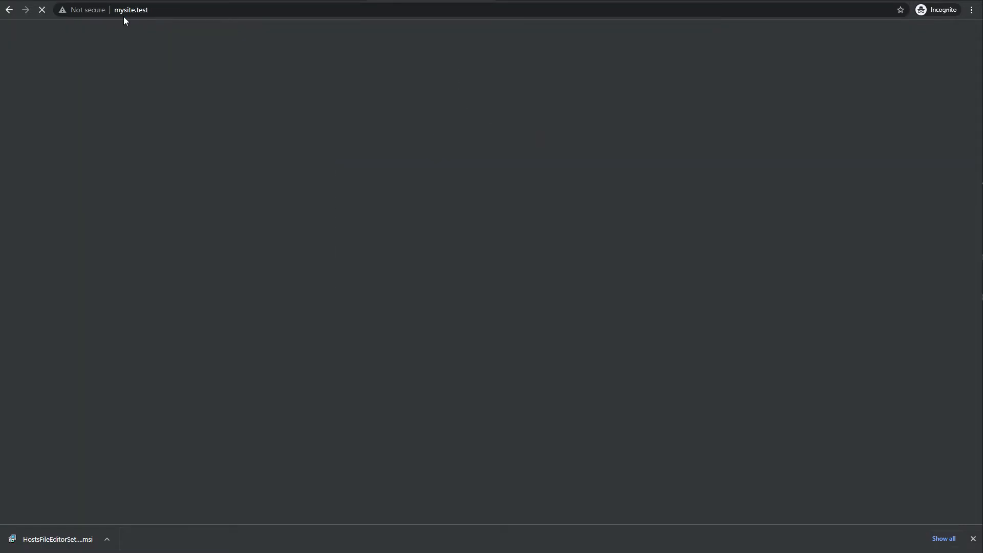
scroll(298, 169, down, 3)
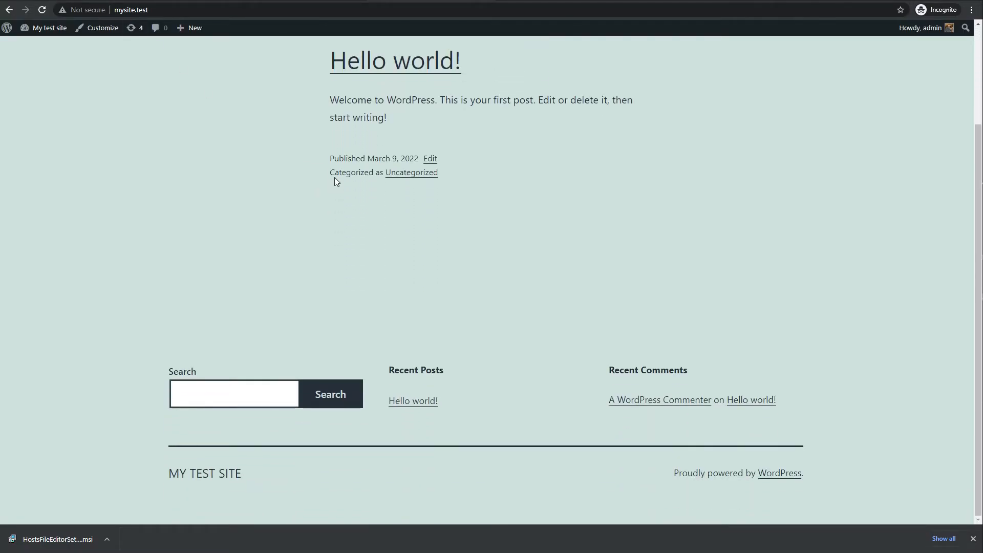
- Dismiss the downloads notice and open the Appearance > Themes page
click(972, 539)
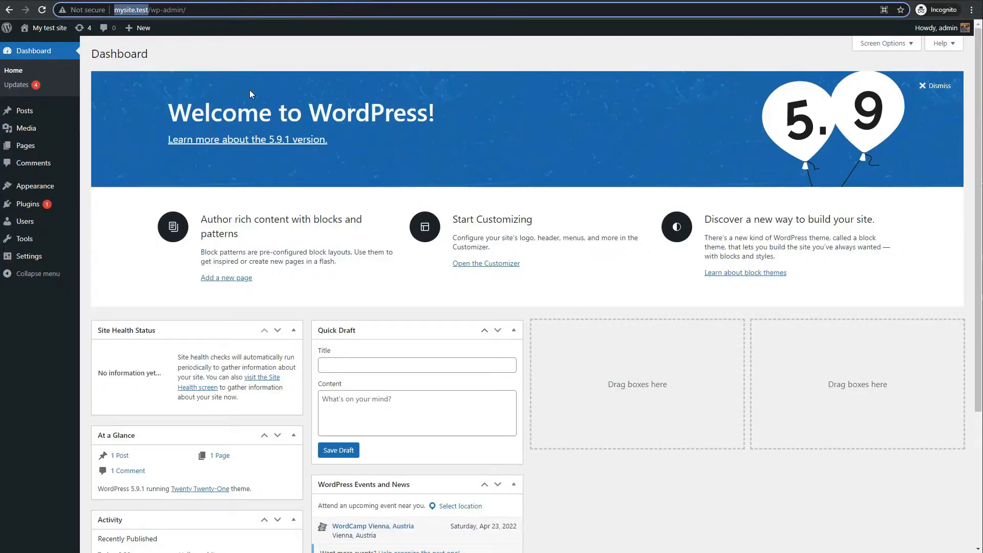
click(30, 189)
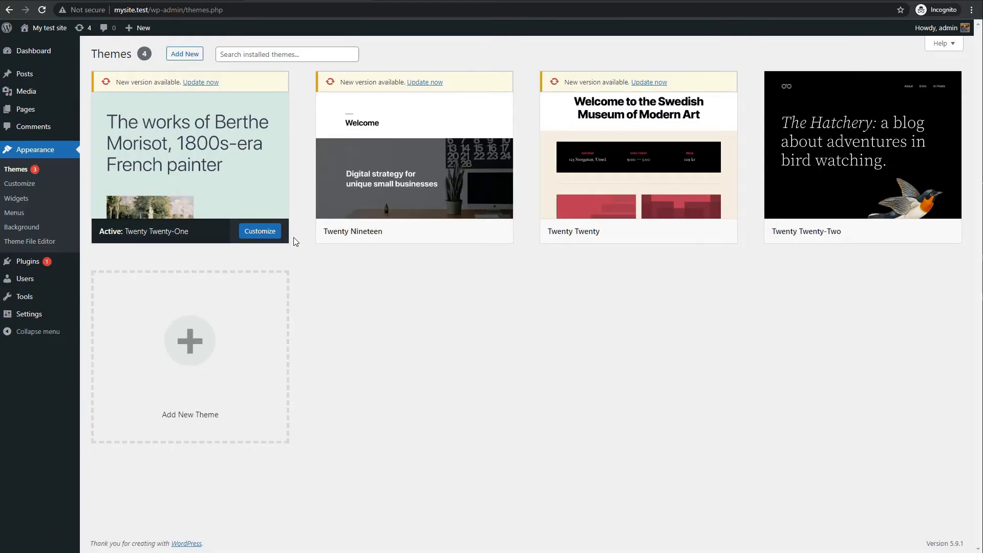
mouse_move(246, 171)
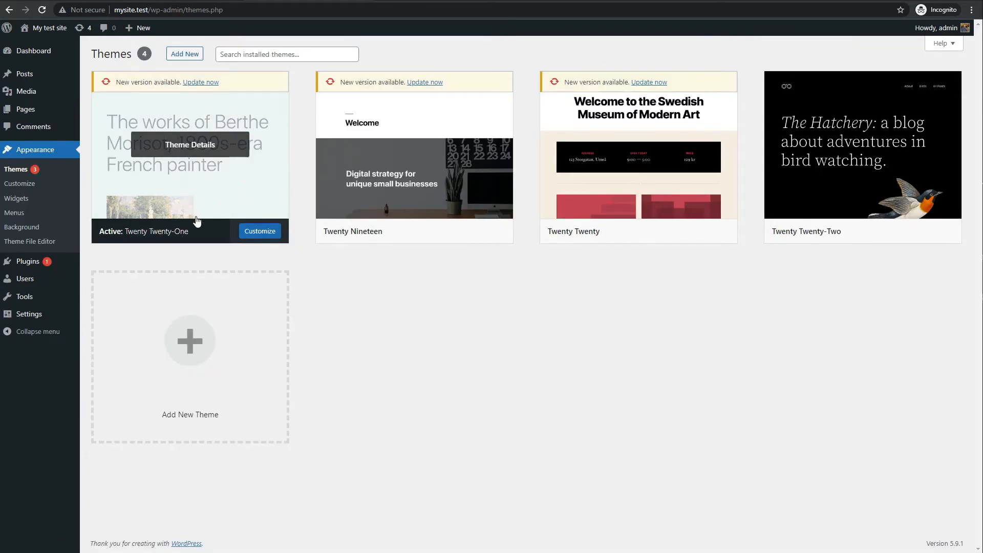
- Update the Twenty Twenty-One, Twenty Nineteen and Twenty Twenty themes, then go to Installed Plugins
click(203, 82)
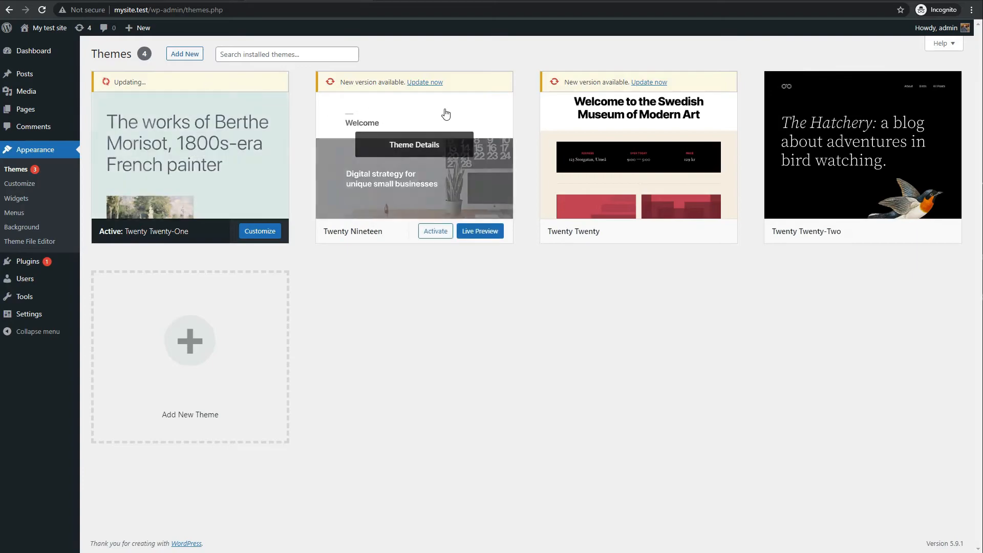
click(429, 83)
click(649, 82)
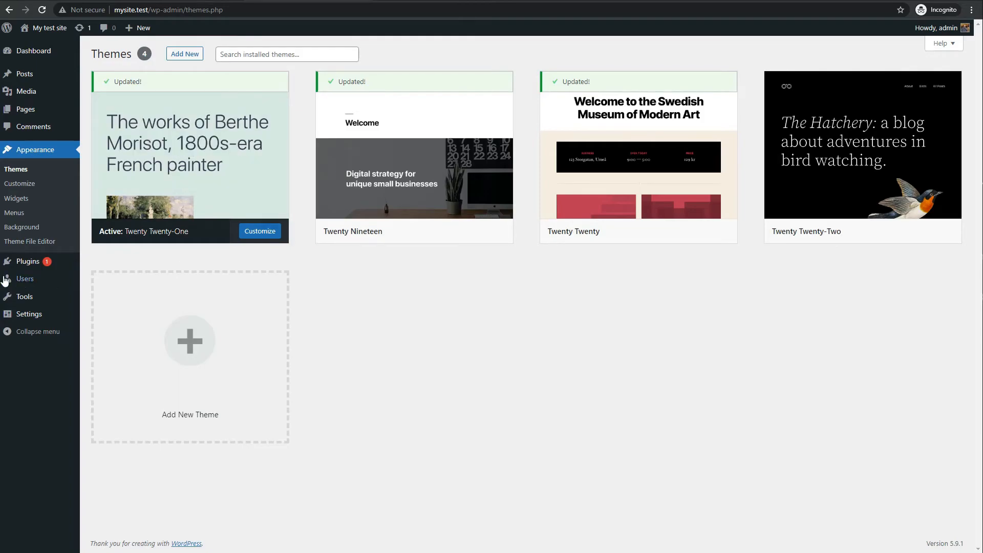
mouse_move(28, 262)
click(100, 264)
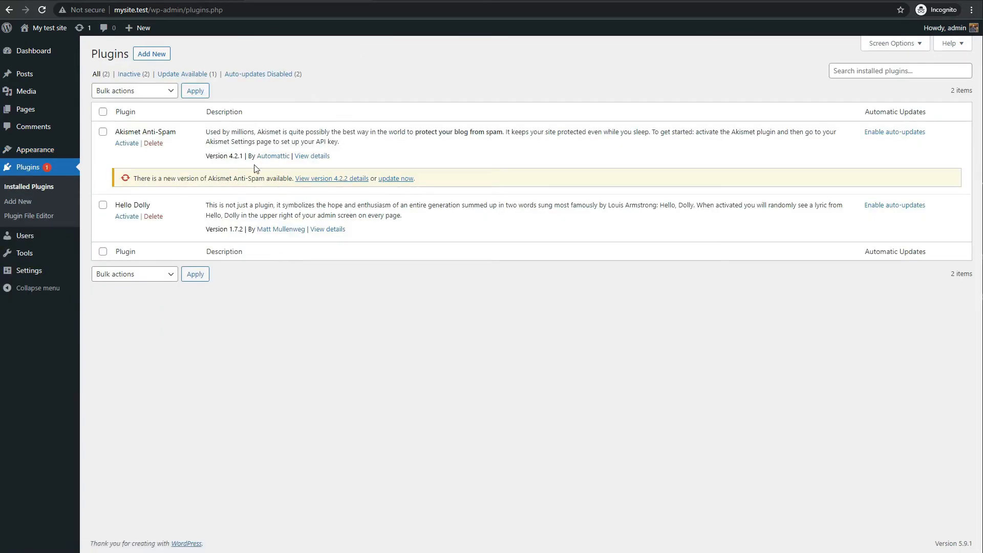
- Enable auto-updates for Akismet Anti-Spam and update it, then go to Add New plugins
click(891, 133)
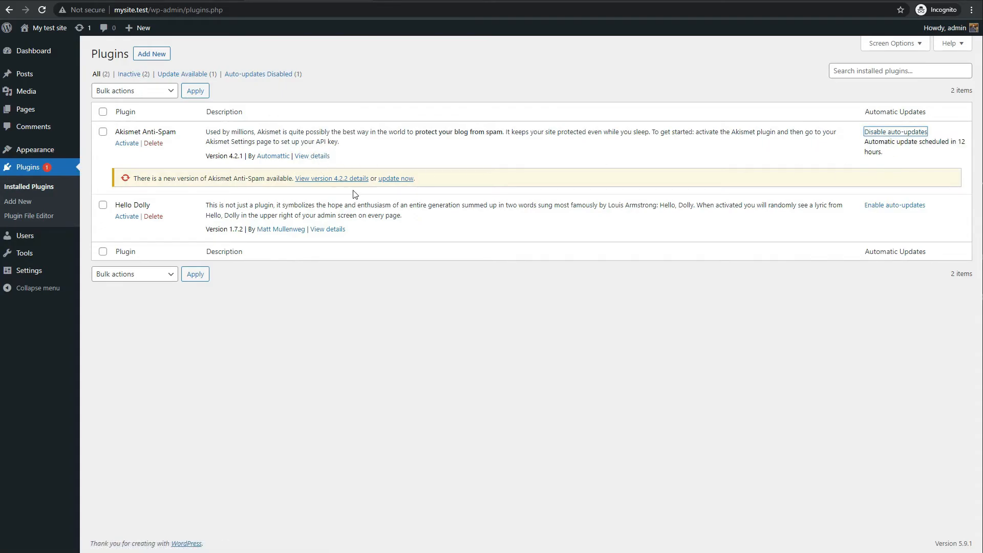
click(395, 179)
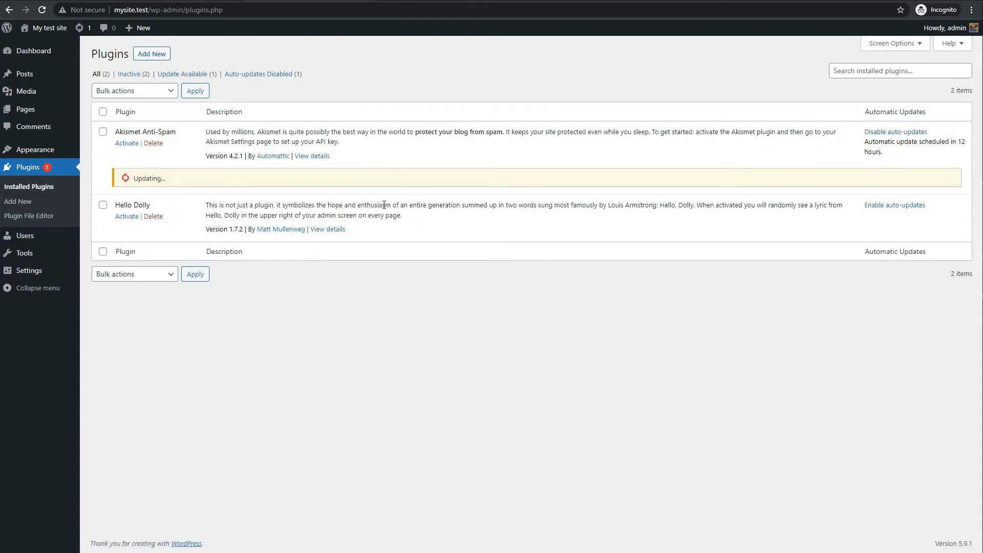
click(20, 201)
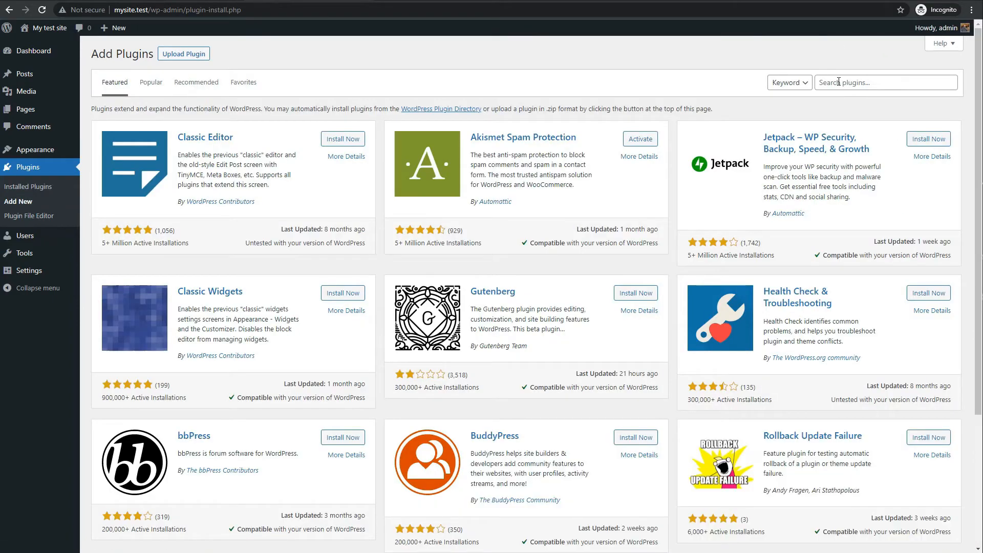
- Search plugins for 'all in one', then install and activate All-in-One WP Migration
click(842, 83)
text(all in)
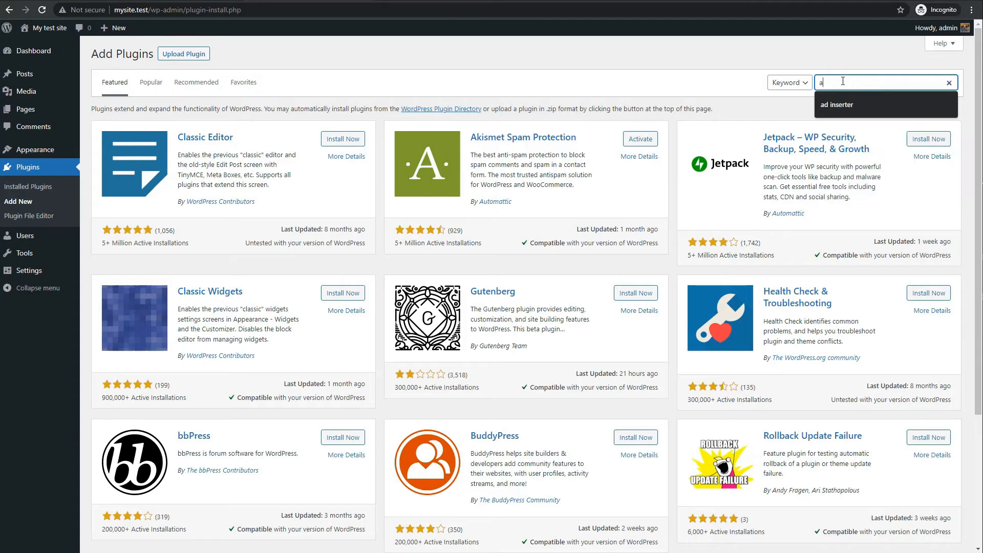
text( one)
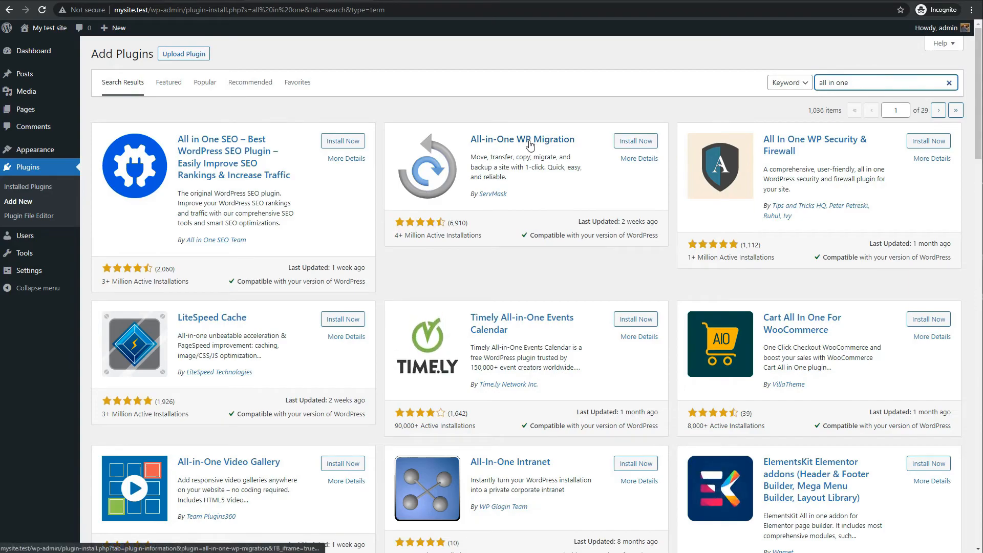
click(628, 147)
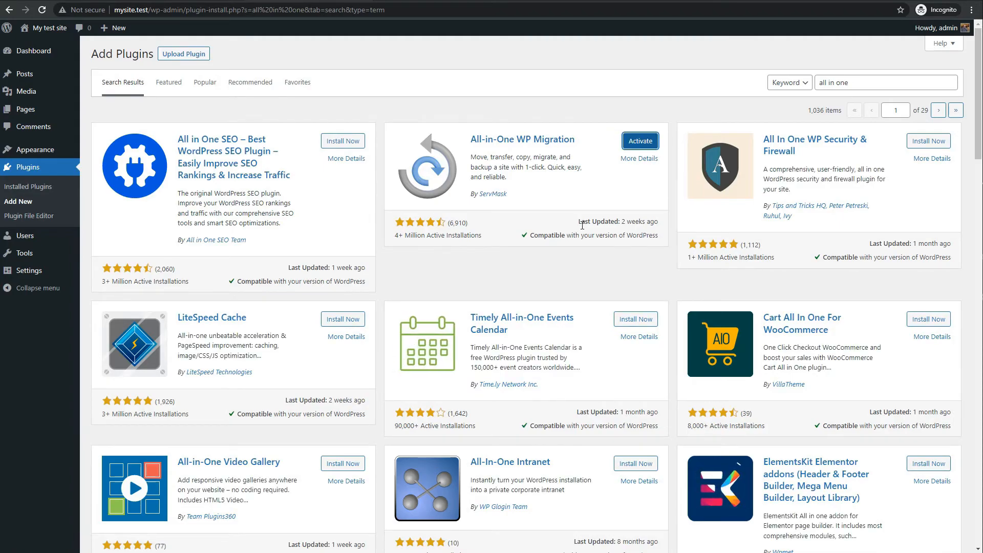
click(638, 140)
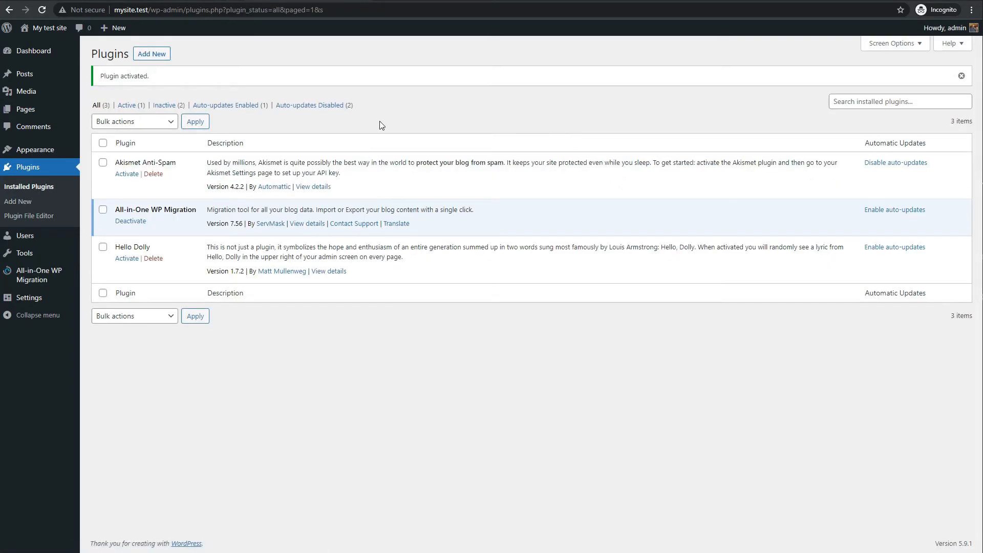
- Check the 4 GB upload limit on the All-in-One WP Migration Import page, then switch to laragon.org
mouse_move(43, 277)
click(101, 285)
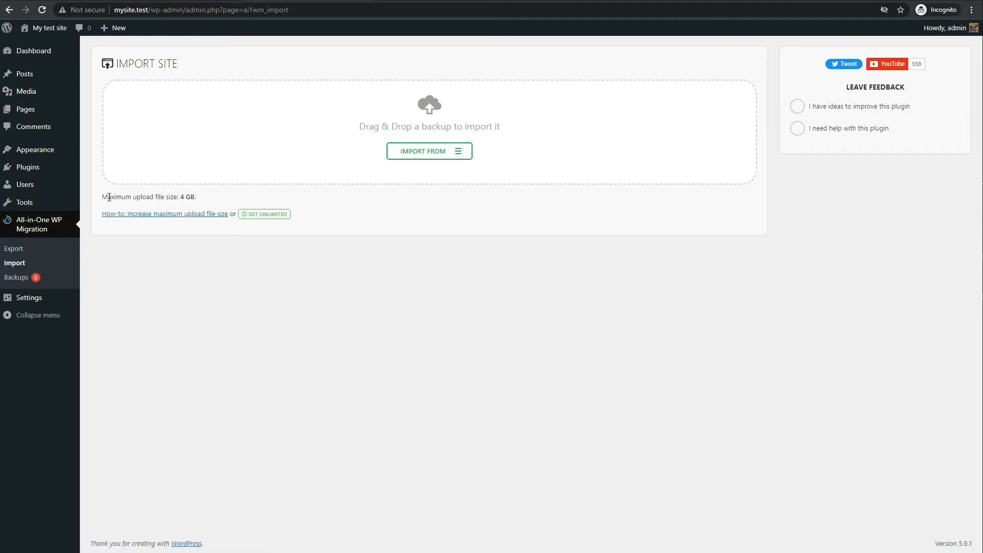
mouse_move(107, 197)
mouse_down()
mouse_move(201, 202)
mouse_move(102, 198)
mouse_up()
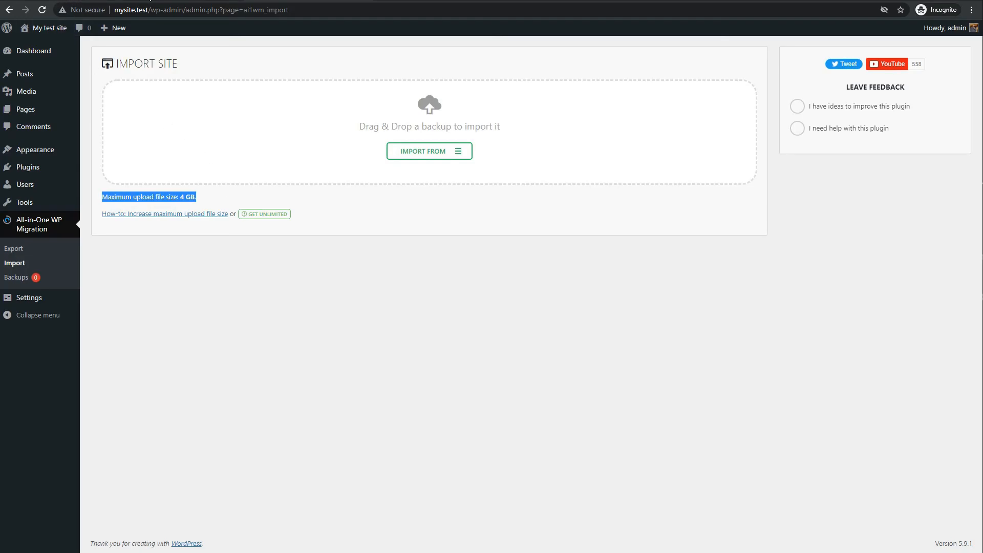
click(188, 0)
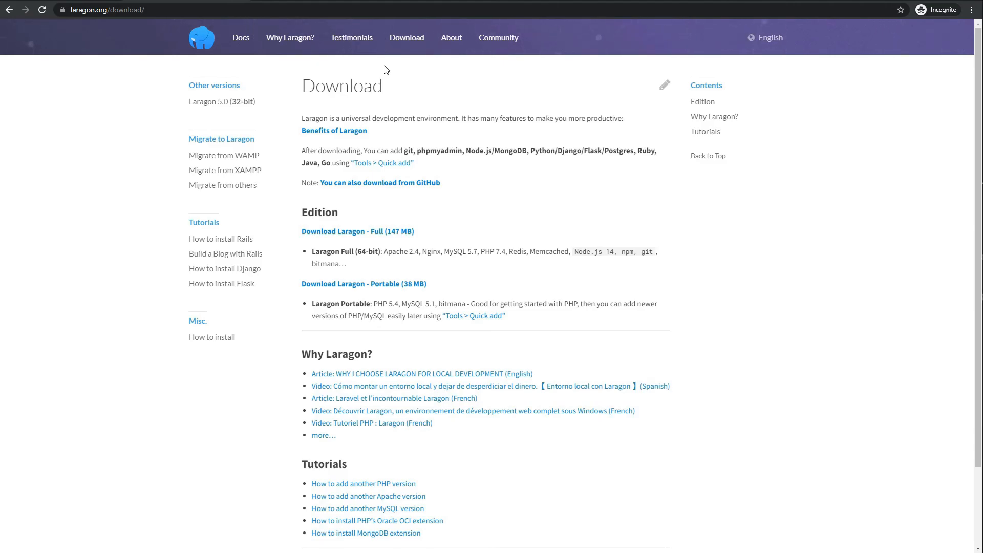
- Search Windows for 'host', dismiss the Start panel, and switch back to the mysite.test tab
key(super)
text(host)
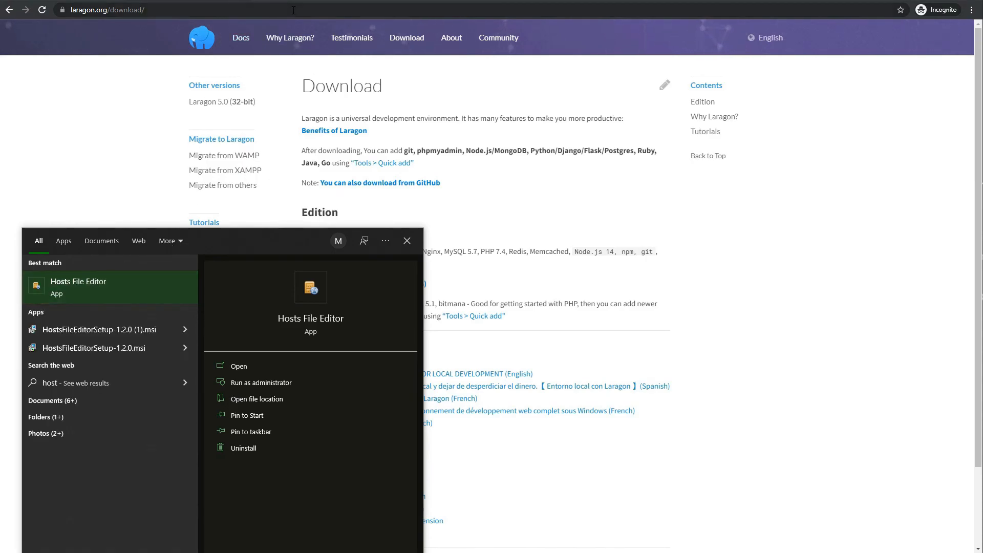
click(690, 228)
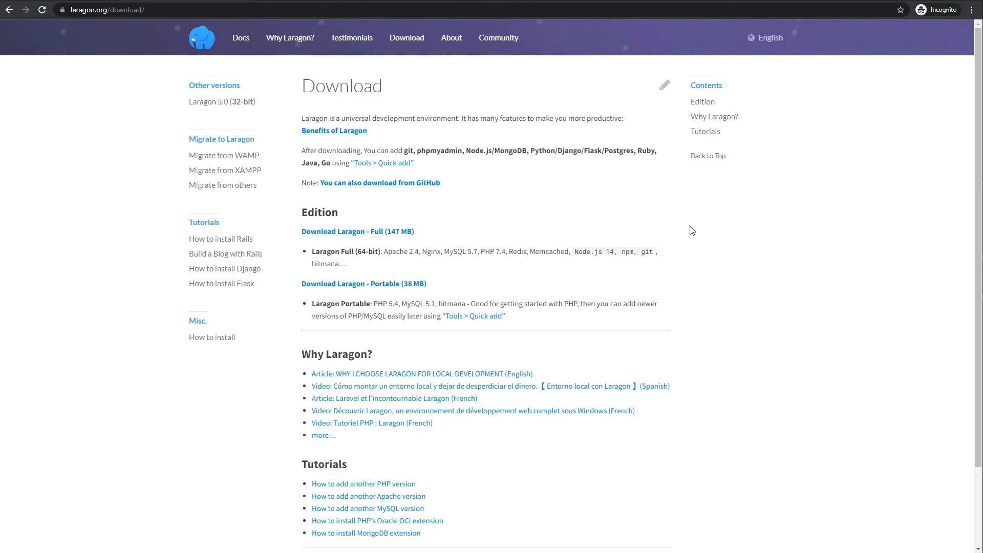
click(343, 1)
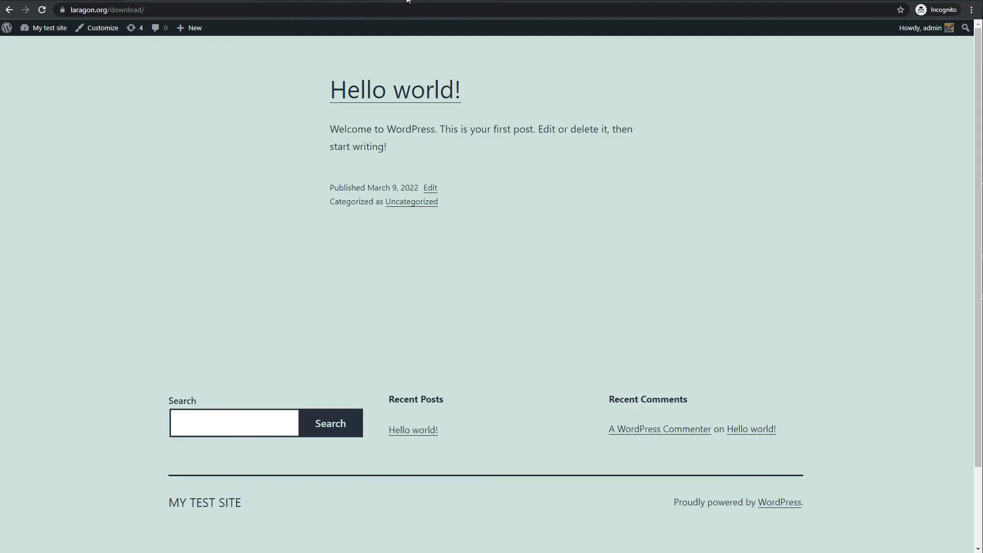